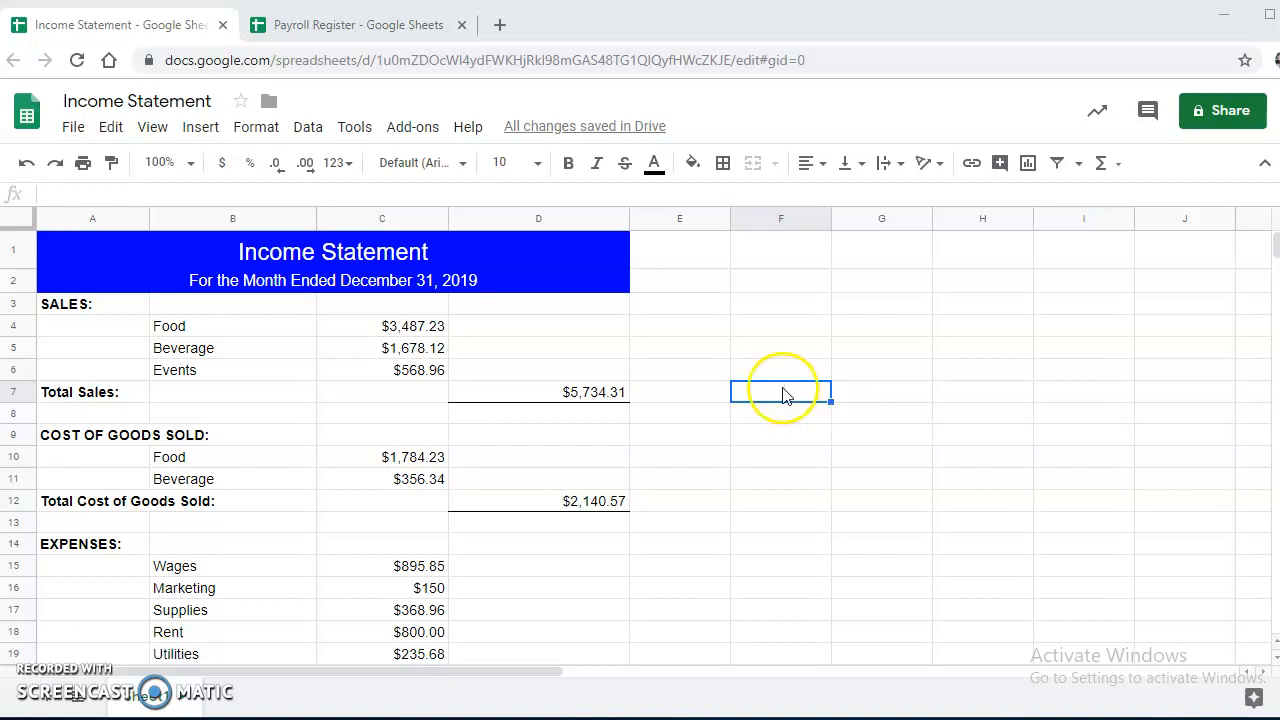
# Insert a chart from the expense names and amounts in B15:C20.
pyautogui.scroll(-1, 594, 346)
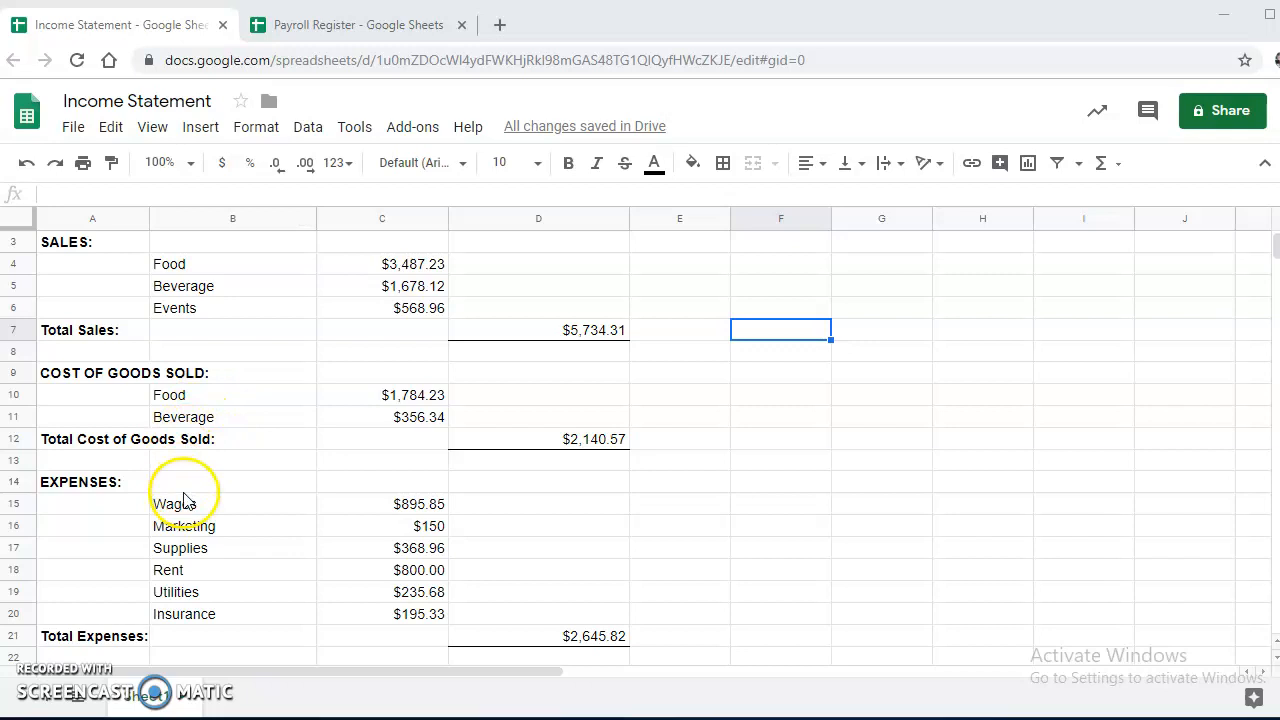
pyautogui.moveTo(188, 508); pyautogui.dragTo(397, 614)
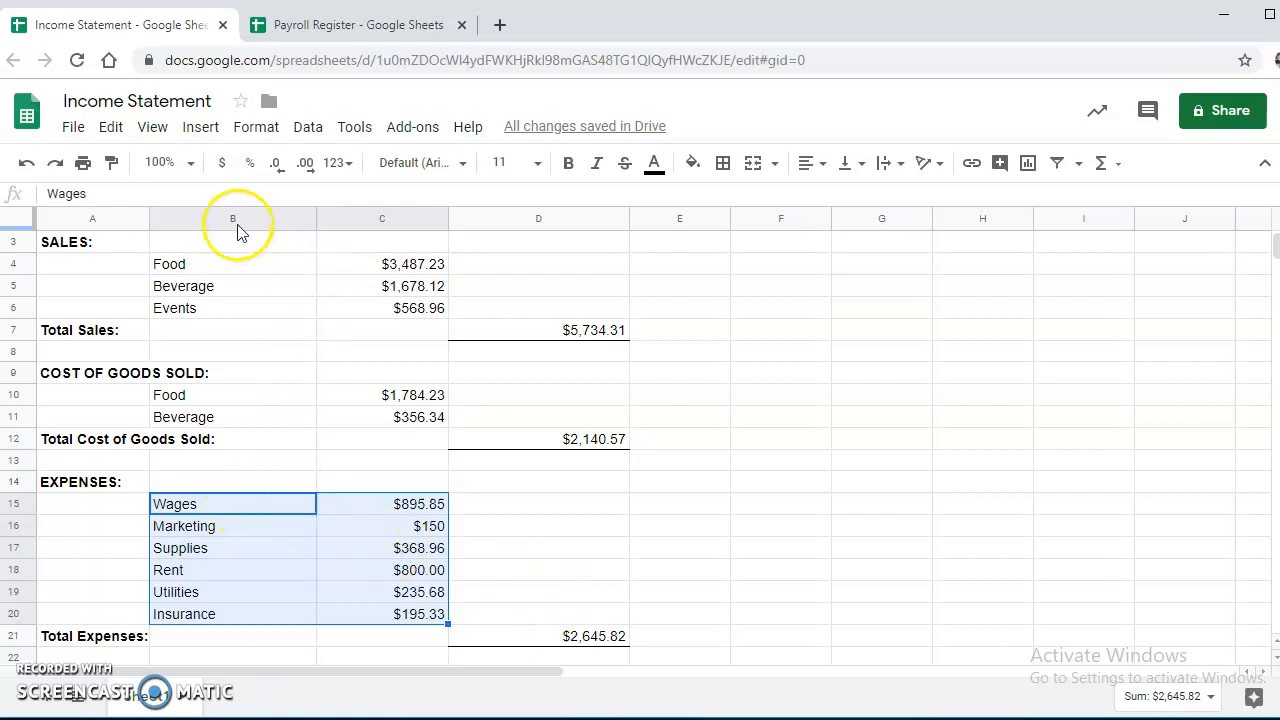
pyautogui.click(203, 129)
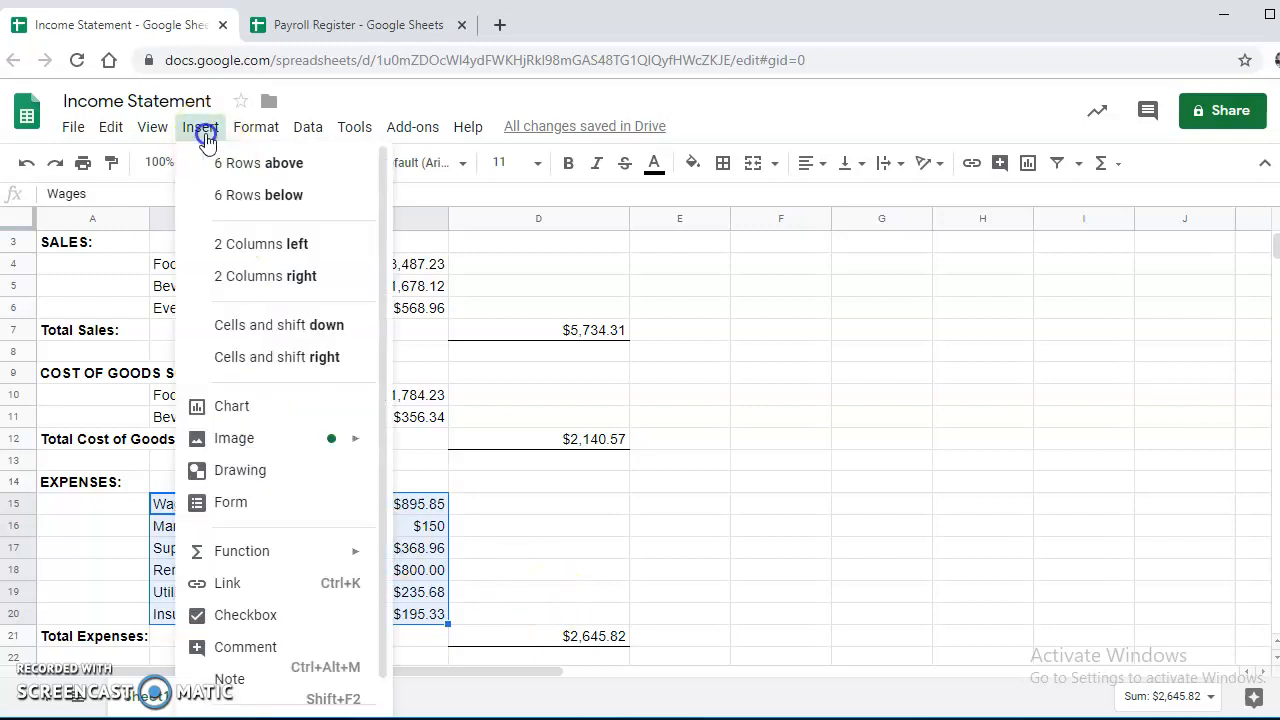
pyautogui.click(246, 405)
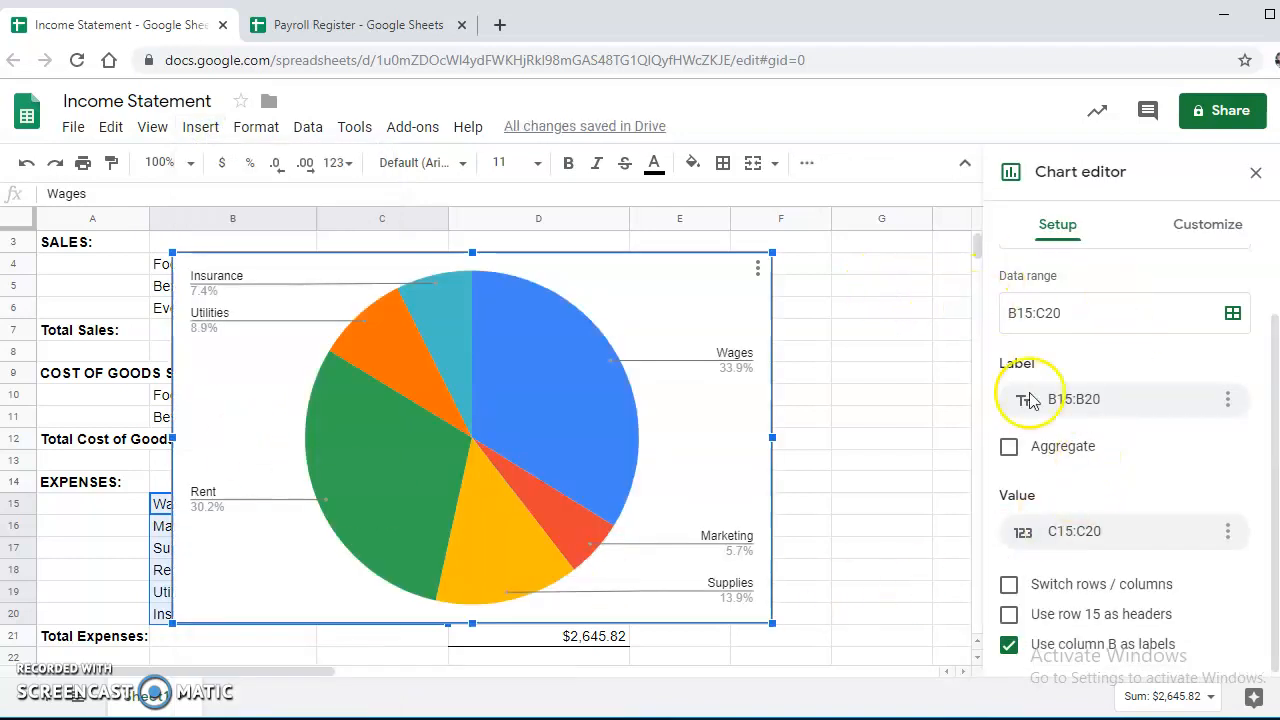
# Try the column chart type for the expenses chart, and return it to a pie chart.
pyautogui.scroll(1, 1188, 293)
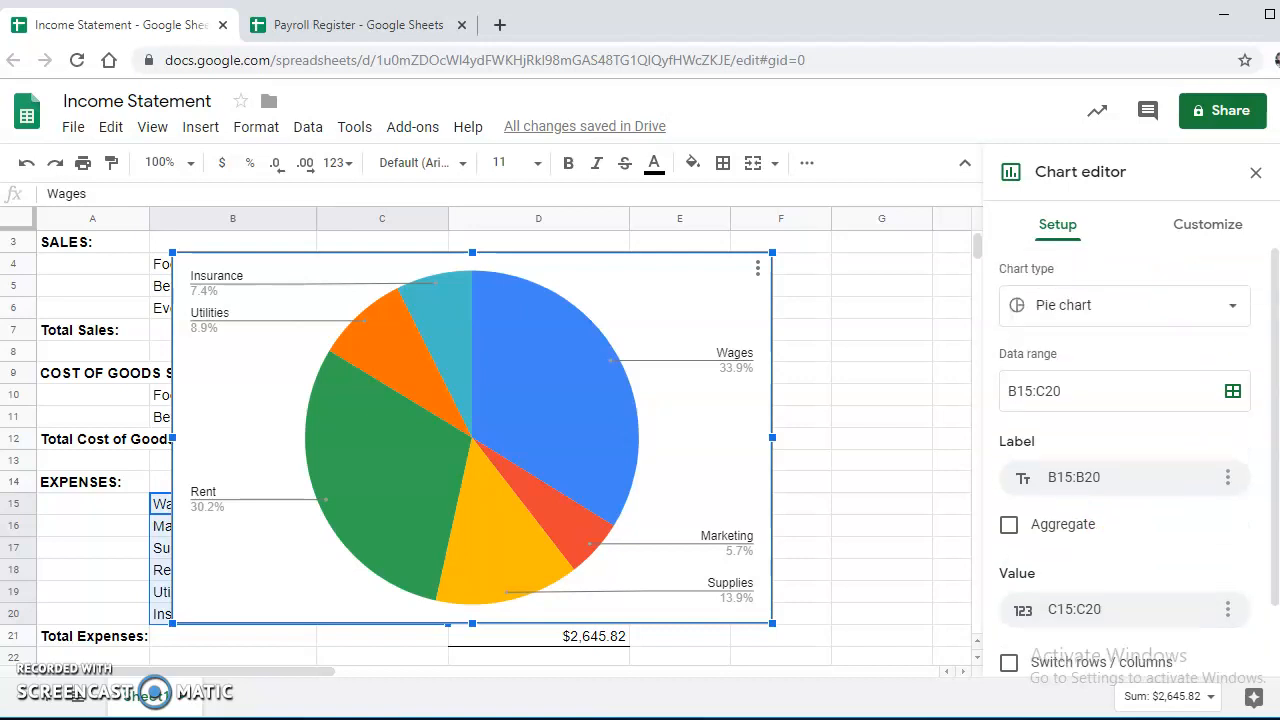
pyautogui.click(1230, 307)
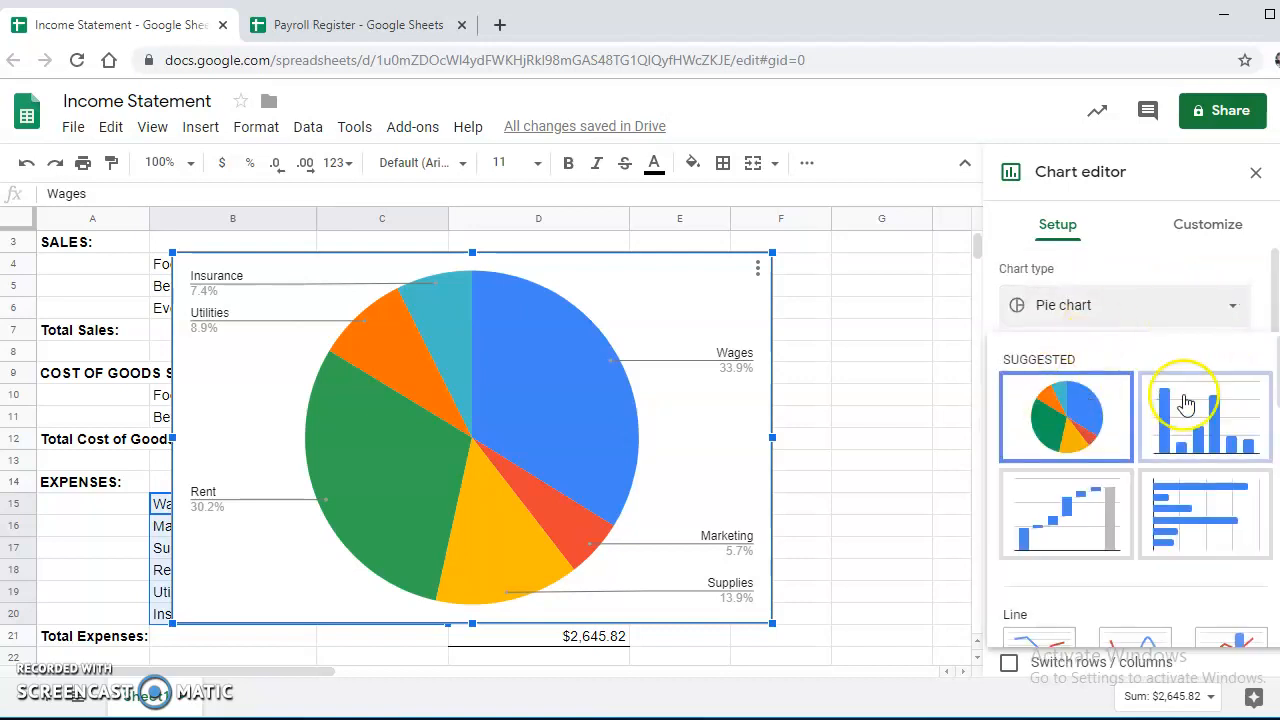
pyautogui.click(1195, 430)
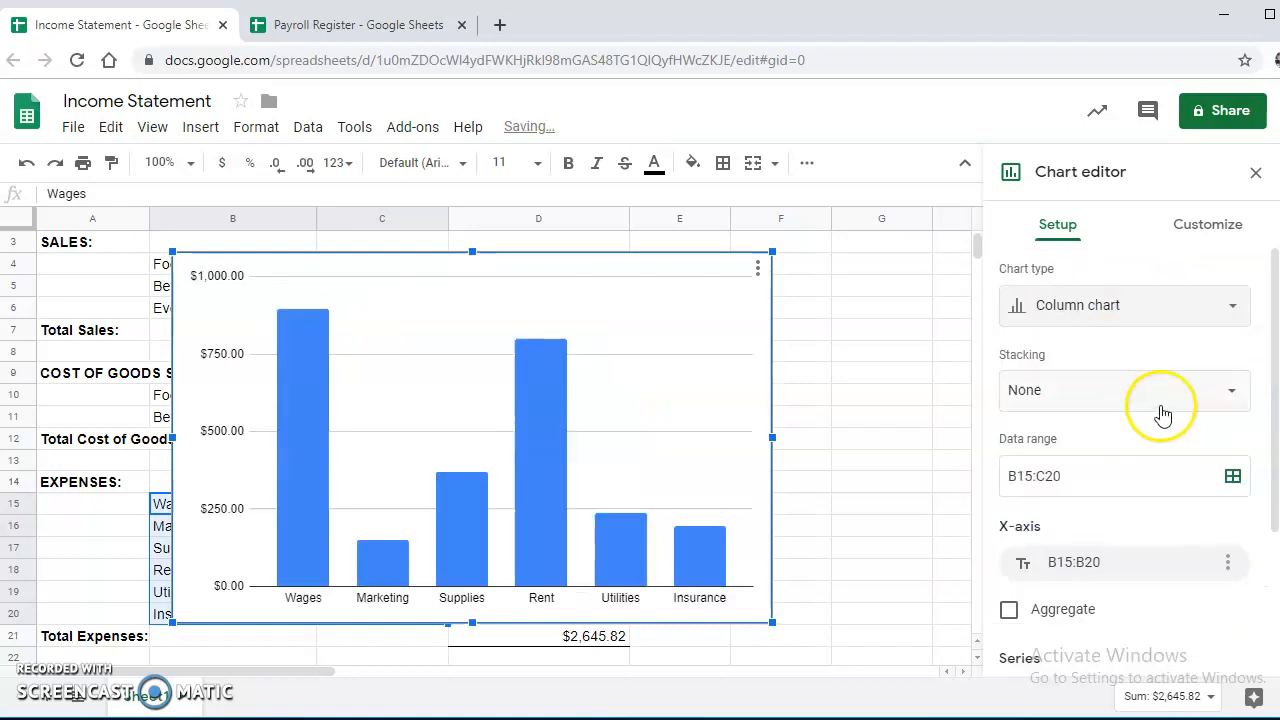
pyautogui.click(1230, 330)
pyautogui.click(1063, 414)
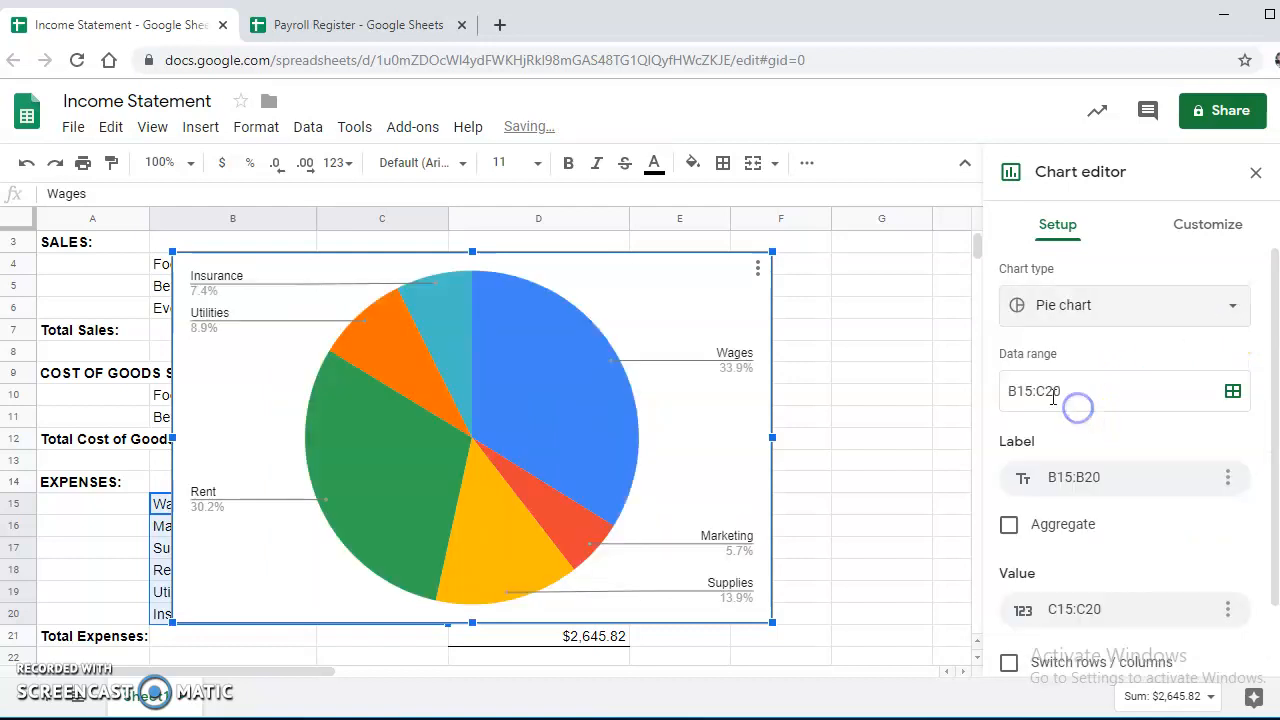
# Move the pie chart clear of the expense names in column B and dismiss the tip about selecting multiple objects.
pyautogui.moveTo(555, 365); pyautogui.dragTo(667, 410)
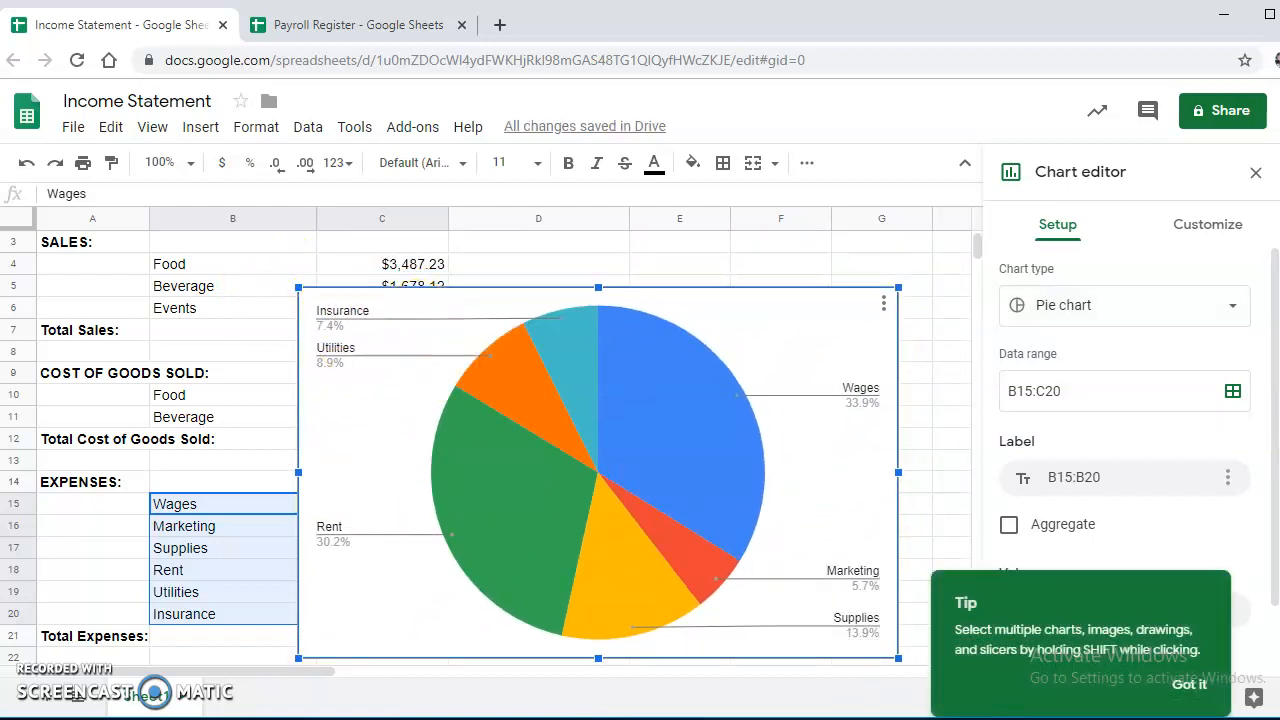
pyautogui.click(1192, 692)
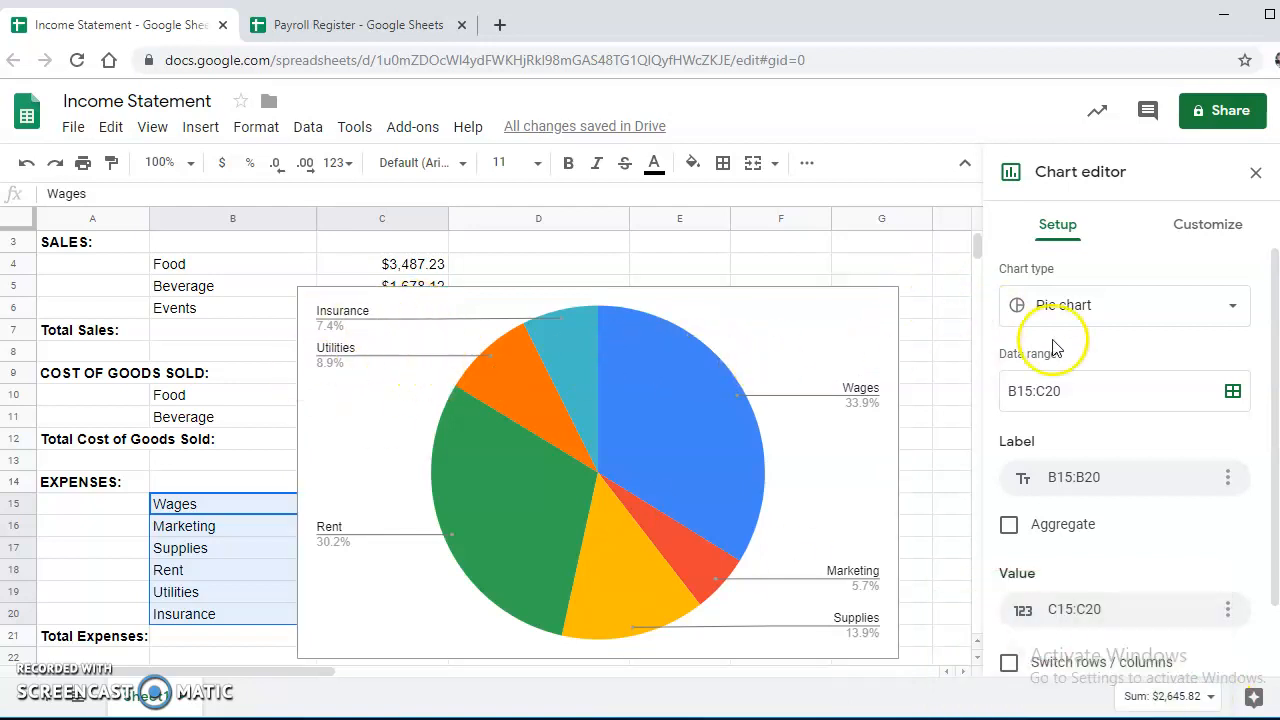
pyautogui.scroll(-1, 1060, 350)
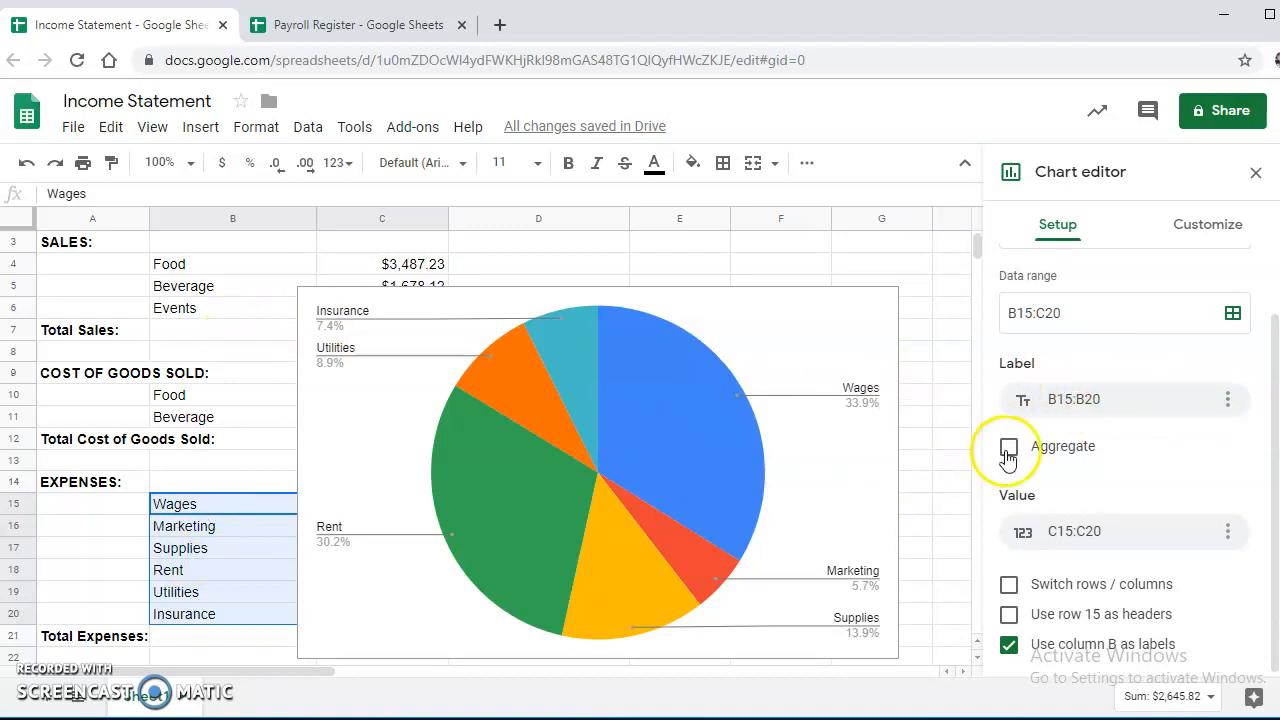
pyautogui.scroll(1, 1040, 456)
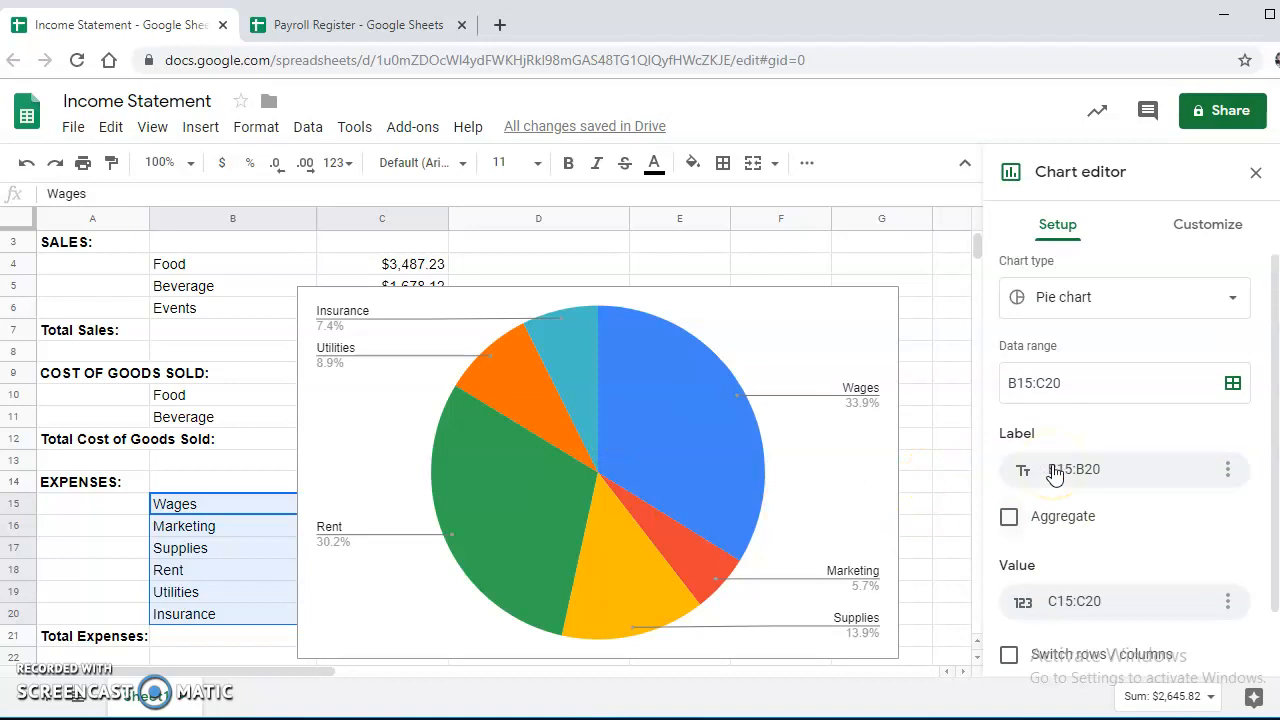
# Set the pie chart's title to "Expenses".
pyautogui.click(1209, 230)
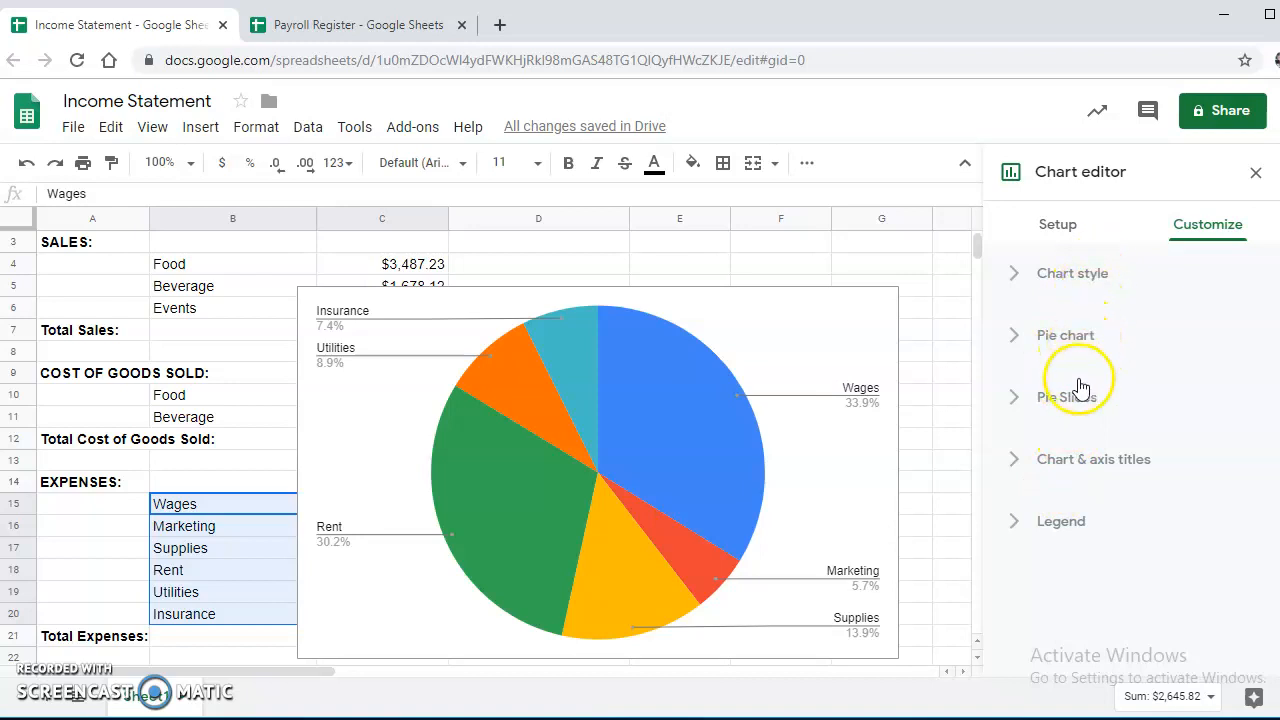
pyautogui.click(1075, 462)
pyautogui.click(1081, 510)
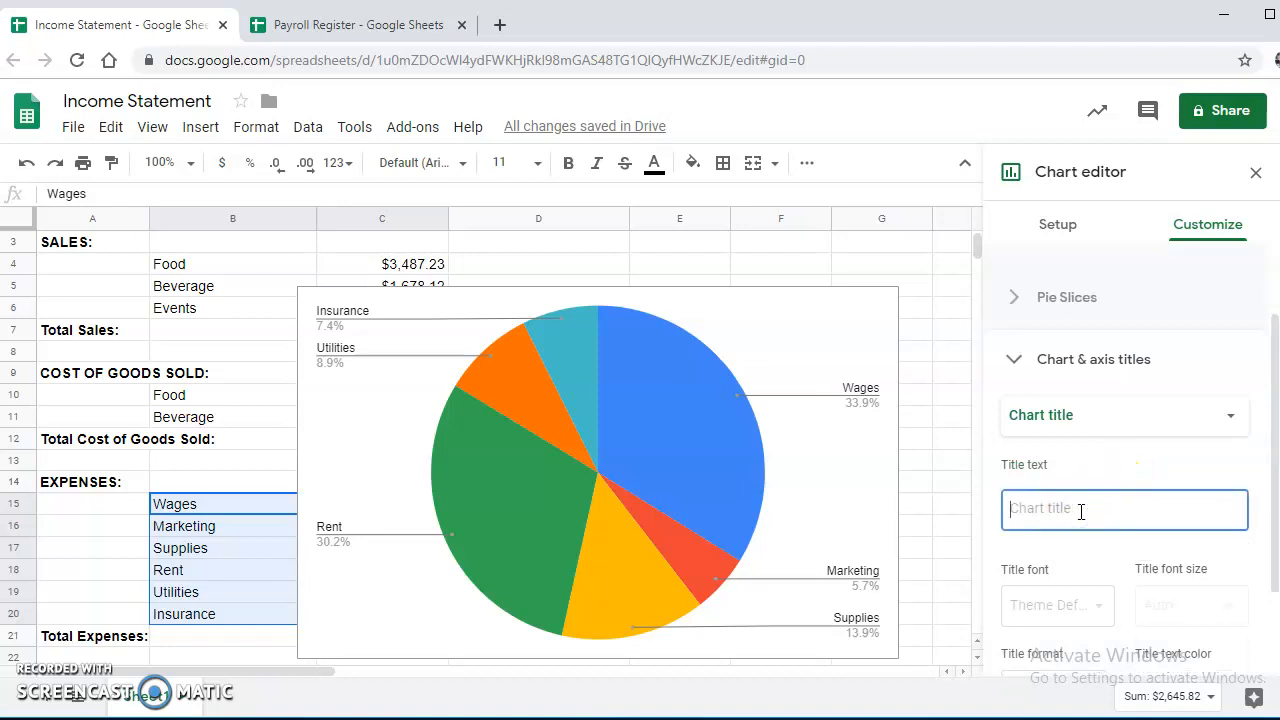
pyautogui.write('Expenses')
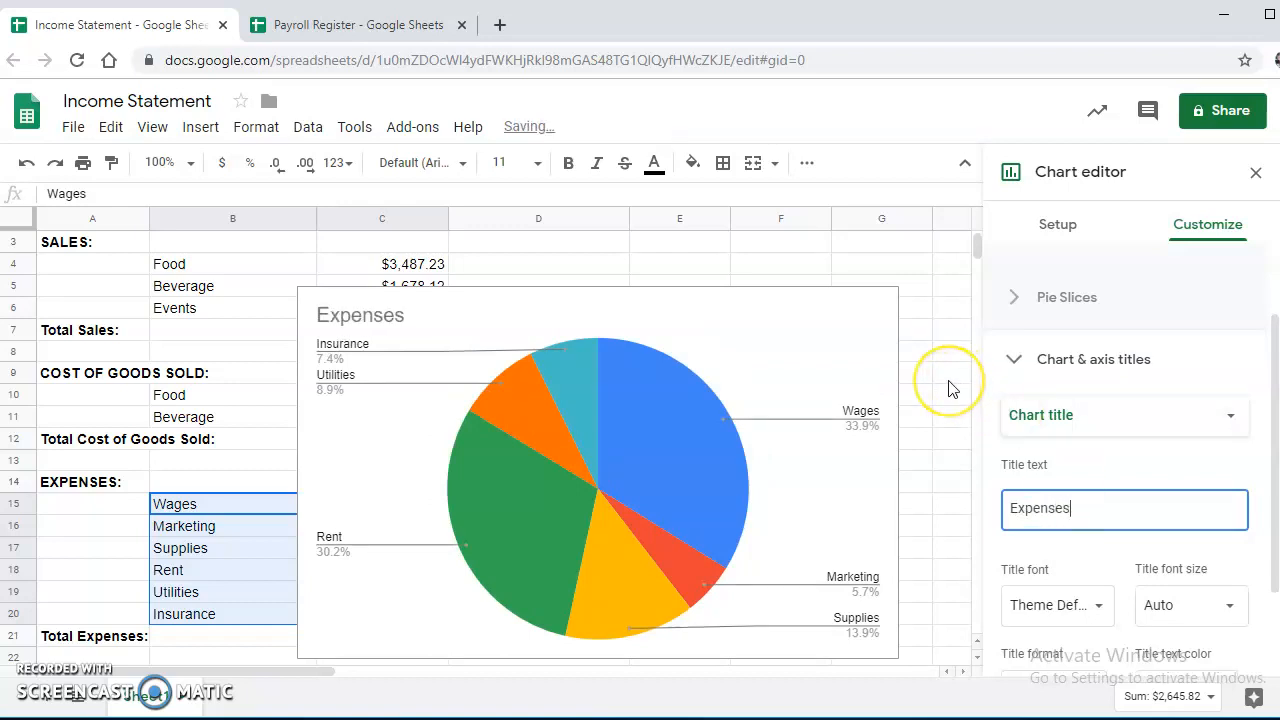
# Set the pie chart's slice label to Value.
pyautogui.click(1078, 297)
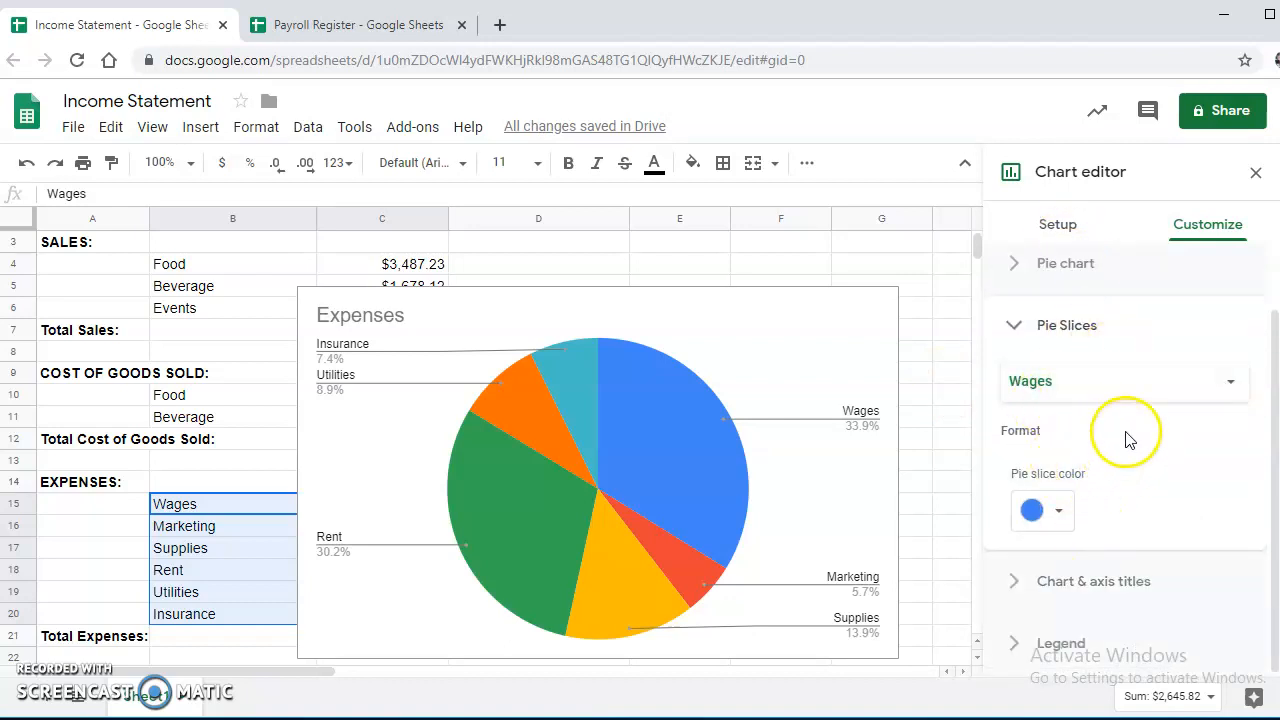
pyautogui.click(1078, 272)
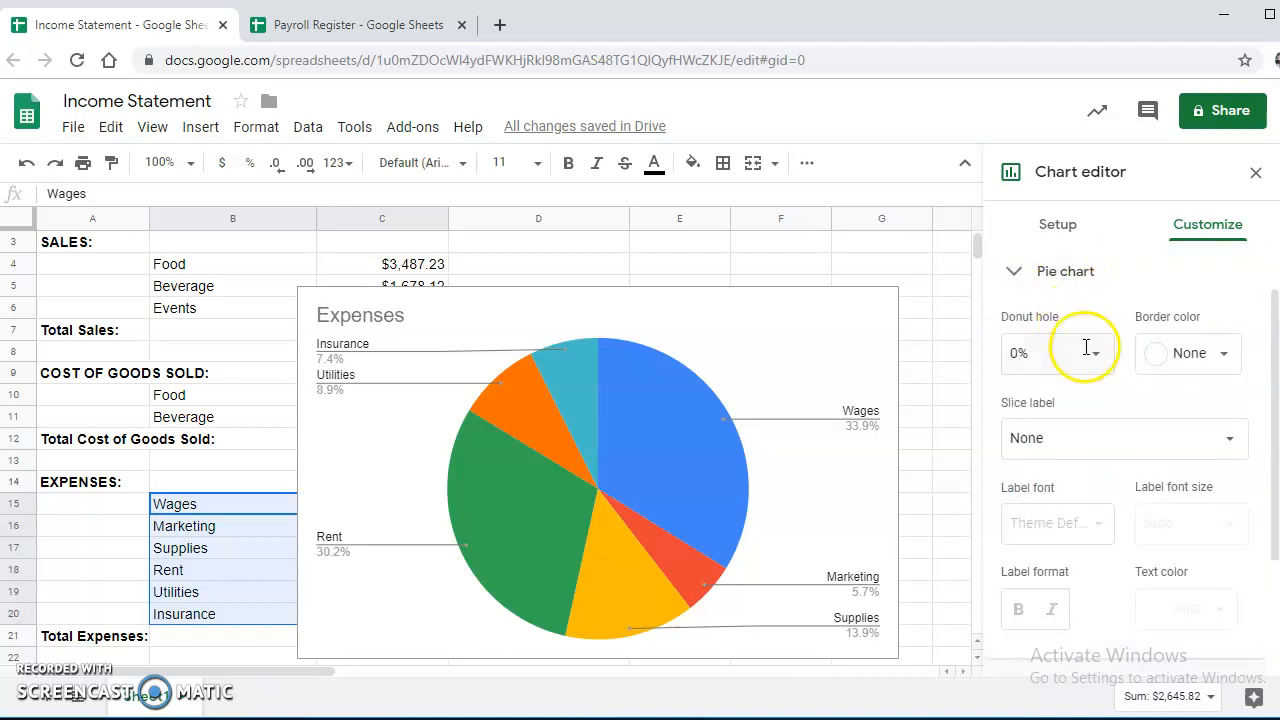
pyautogui.click(1229, 447)
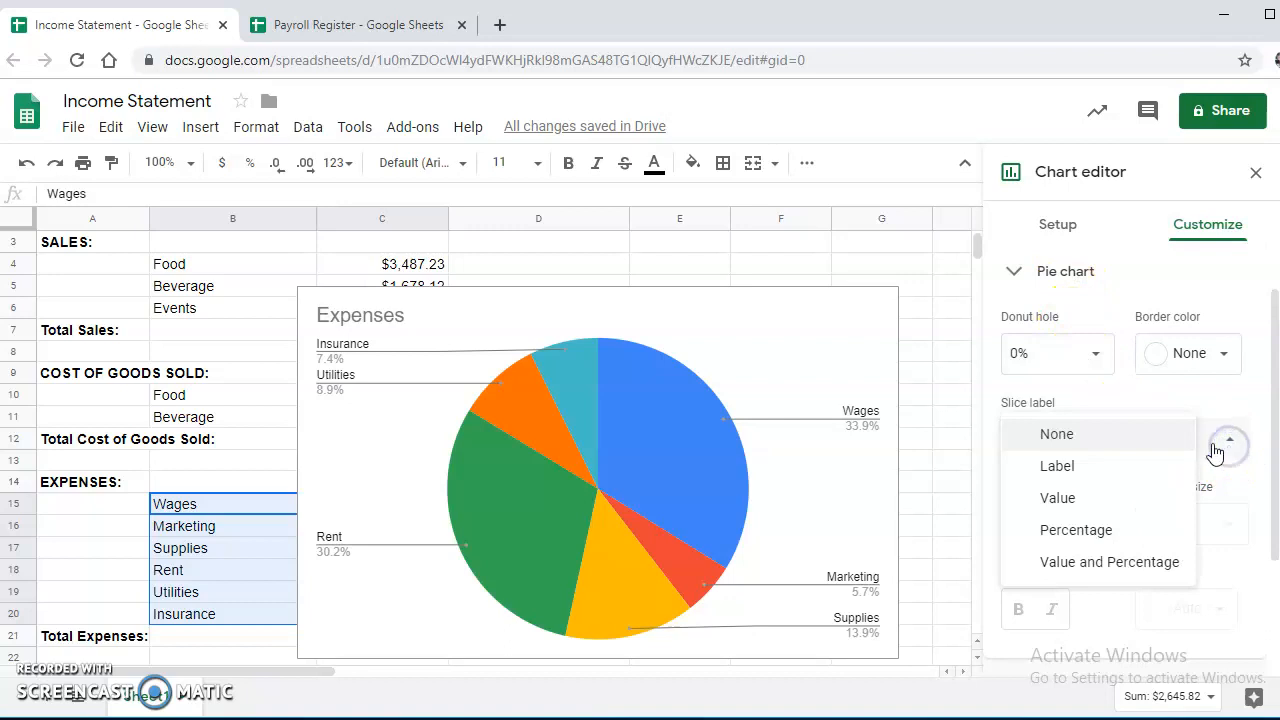
pyautogui.click(1072, 496)
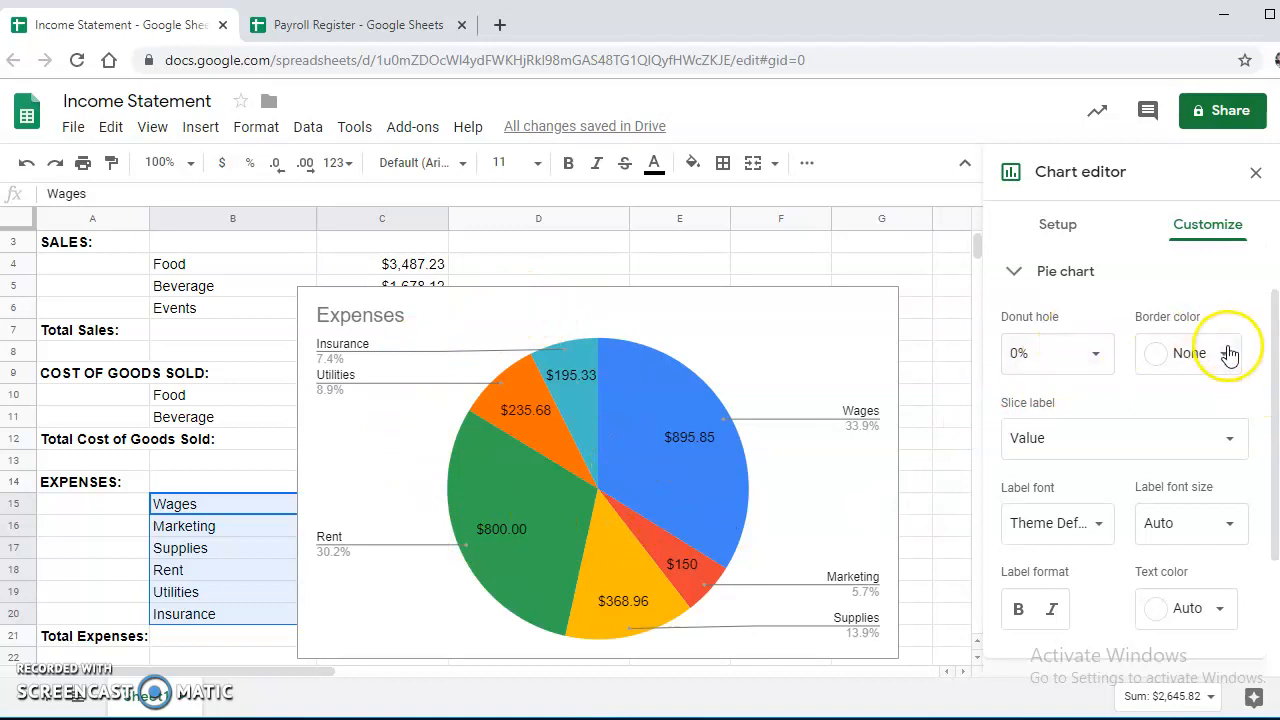
# Check the chart's legend settings and move the chart to the empty columns beside the income statement, starting in column E.
pyautogui.scroll(-2, 1160, 395)
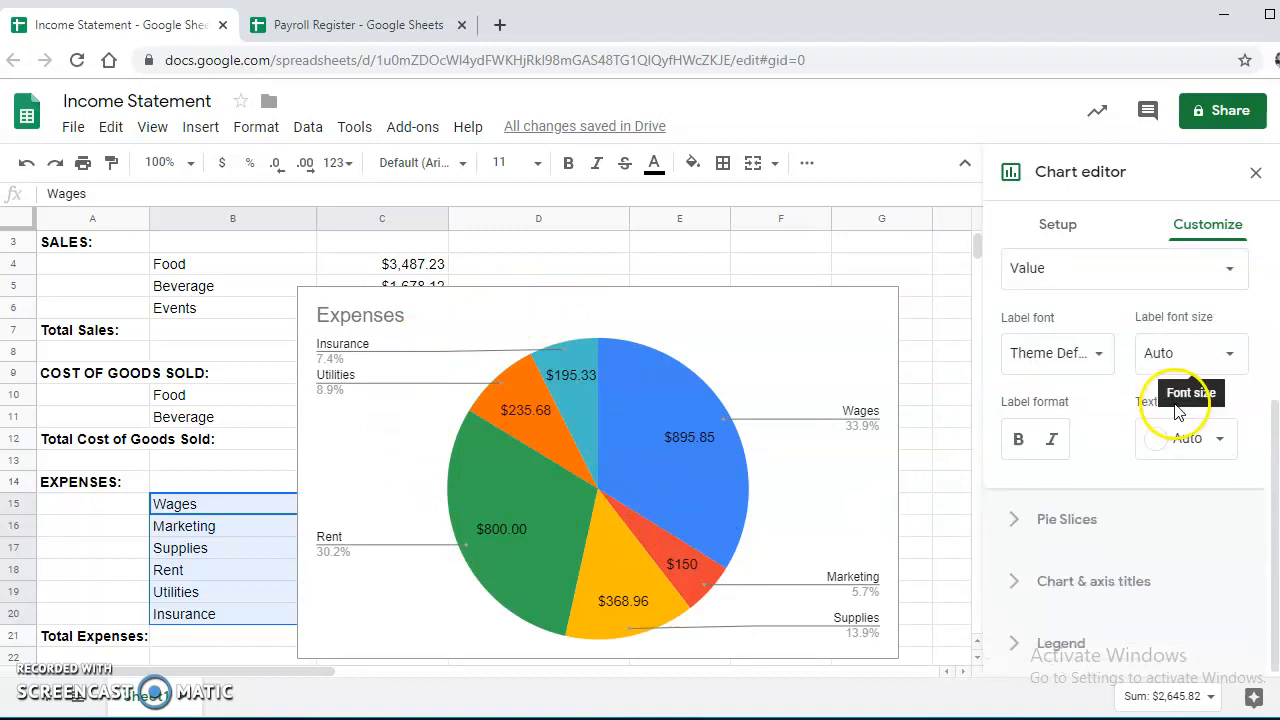
pyautogui.click(1036, 643)
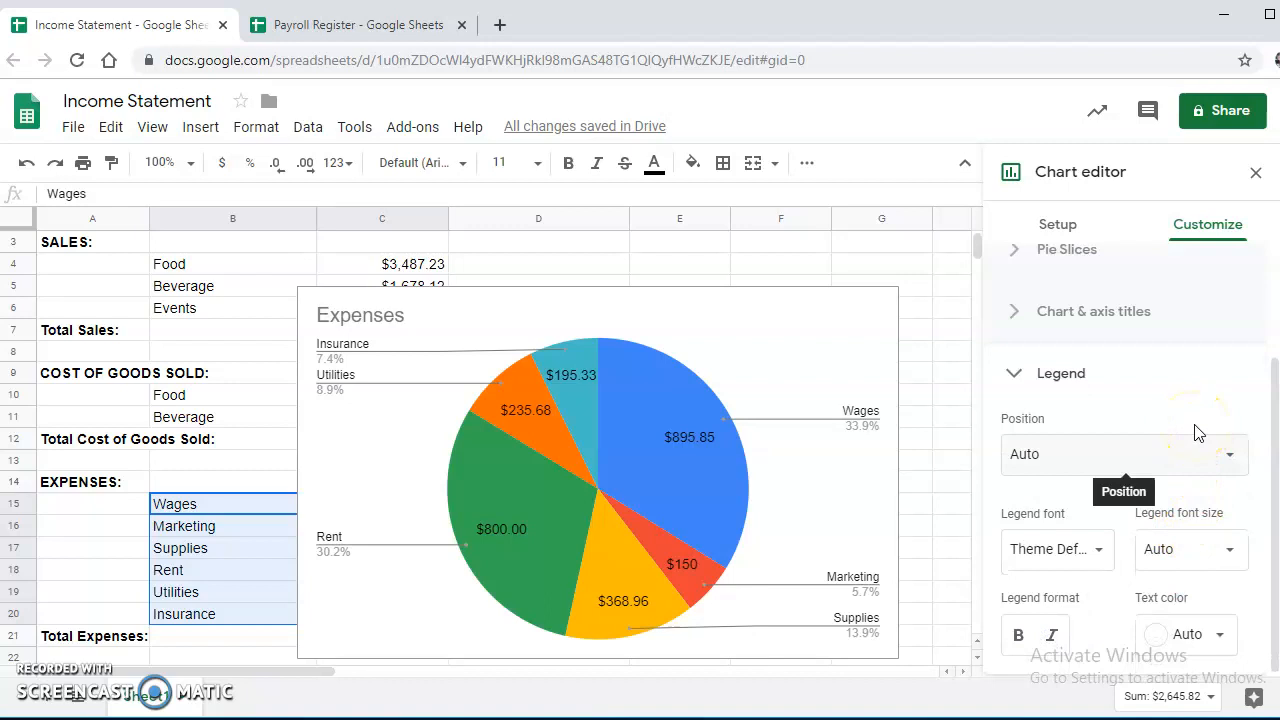
pyautogui.scroll(2, 1160, 405)
pyautogui.scroll(2, 636, 268)
pyautogui.scroll(-1, 610, 375)
pyautogui.moveTo(503, 343); pyautogui.dragTo(865, 329)
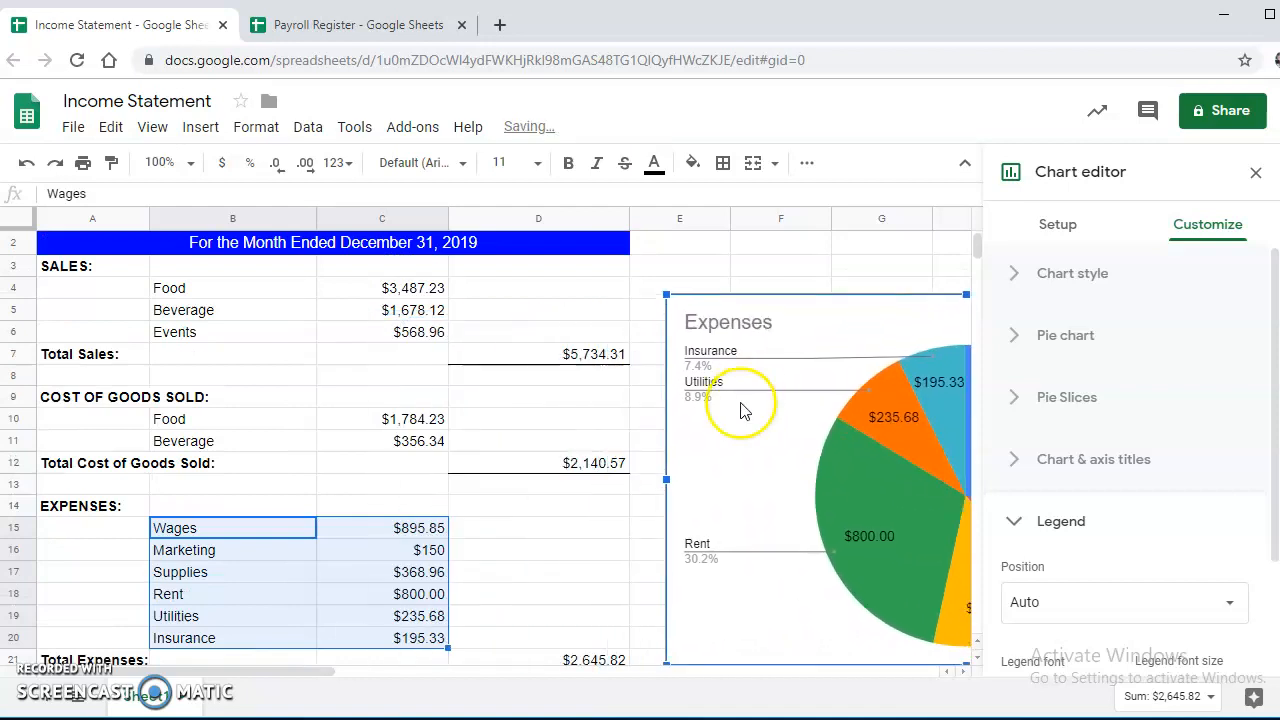
# Switch to the Payroll Register spreadsheet and widen column F to fit its Federal Tax heading.
pyautogui.click(370, 33)
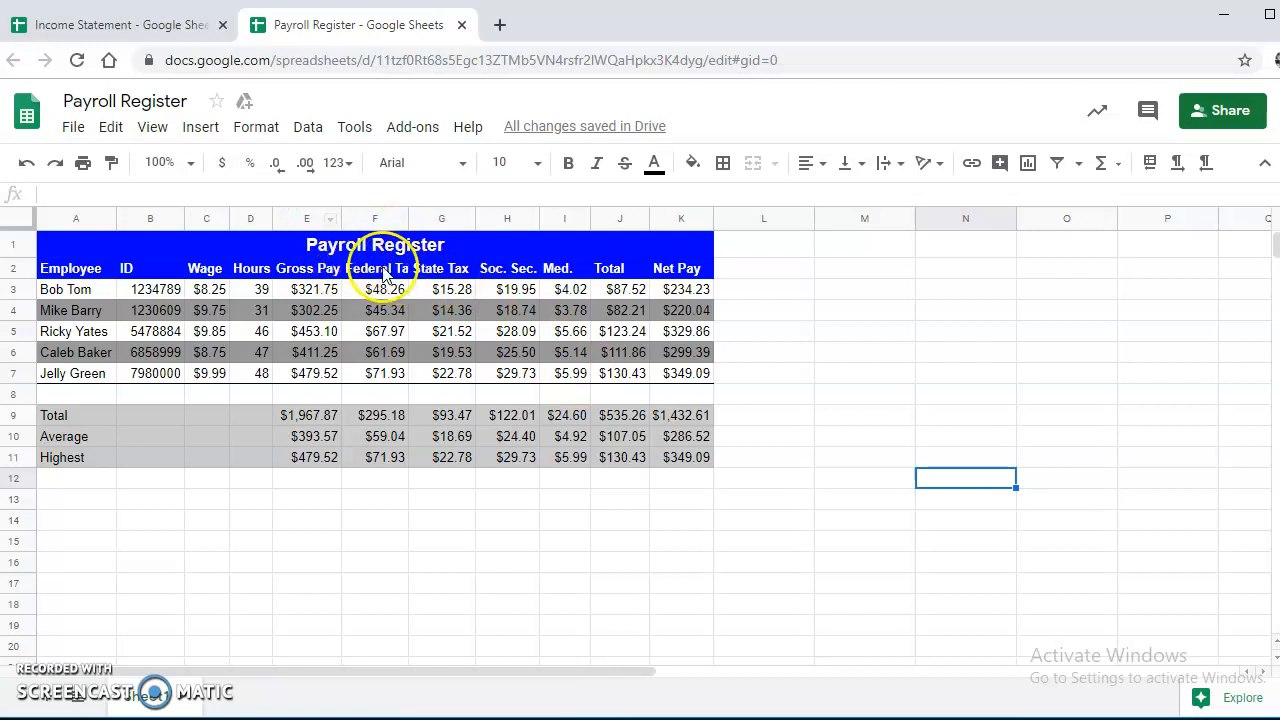
pyautogui.moveTo(407, 218); pyautogui.dragTo(416, 218)
# Insert a chart from the tax deduction columns, Federal Tax through Med., in F2:I7.
pyautogui.moveTo(388, 276); pyautogui.dragTo(566, 380)
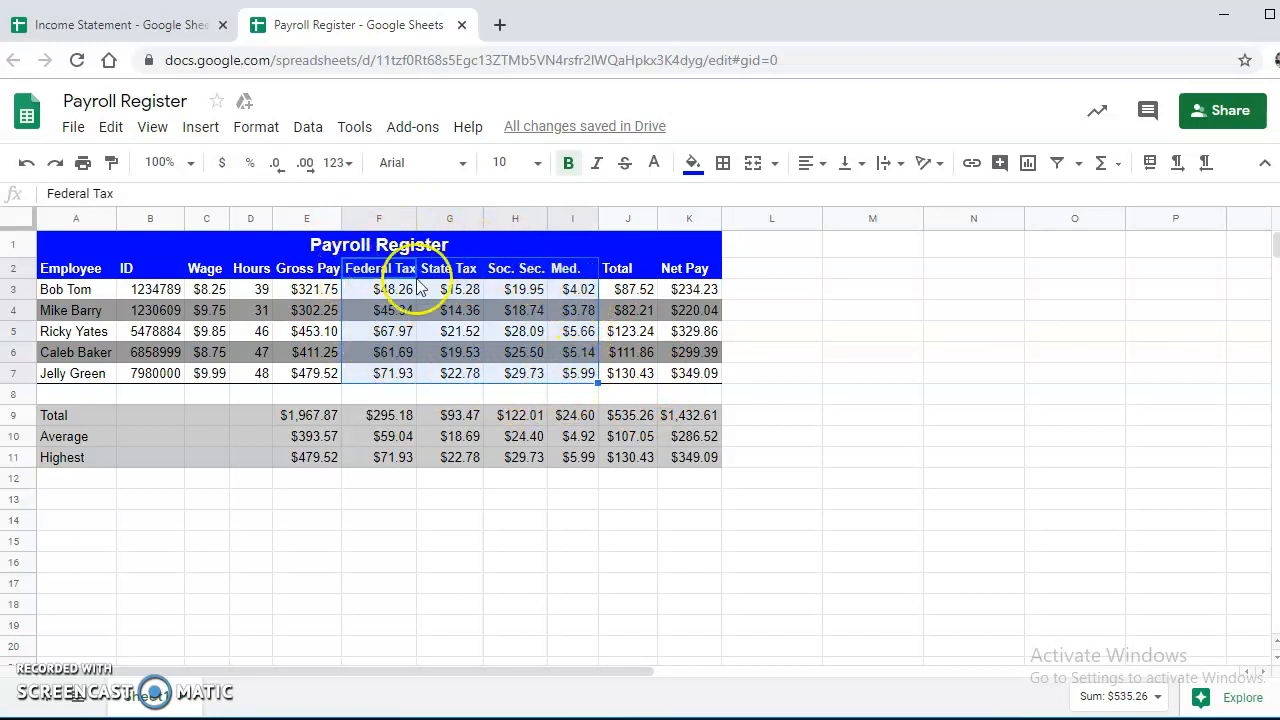
pyautogui.click(197, 127)
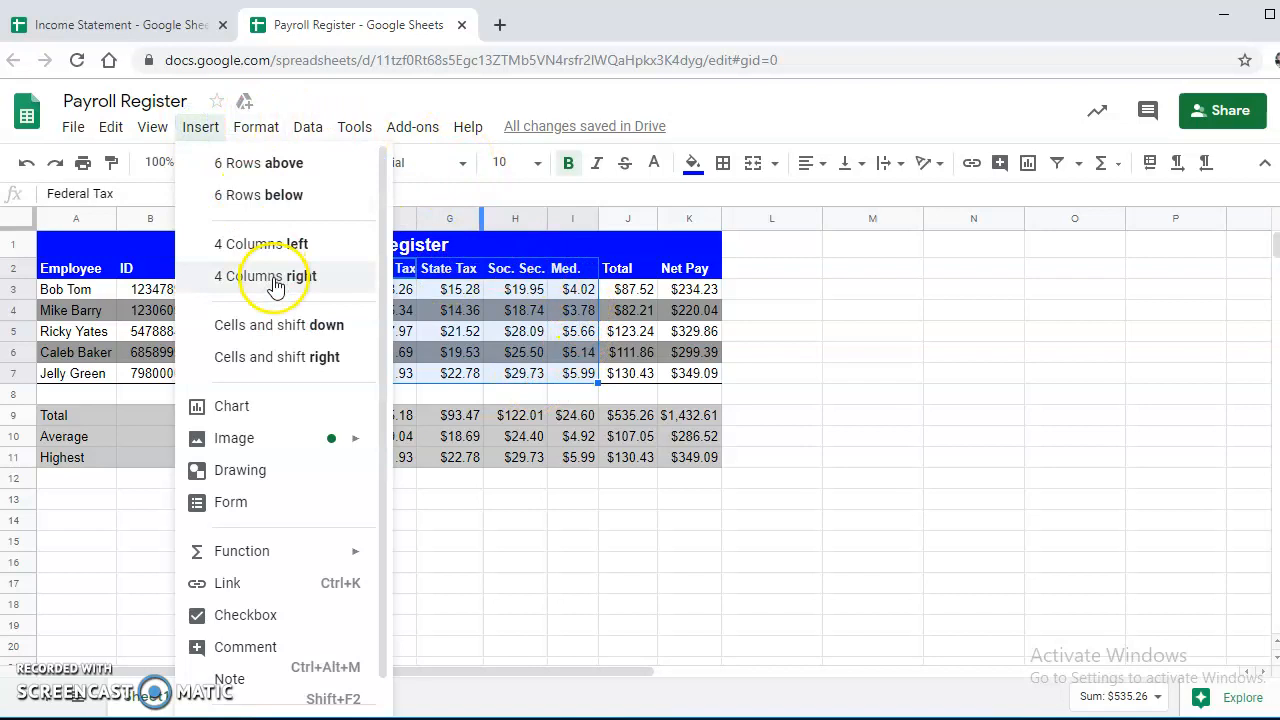
pyautogui.click(240, 406)
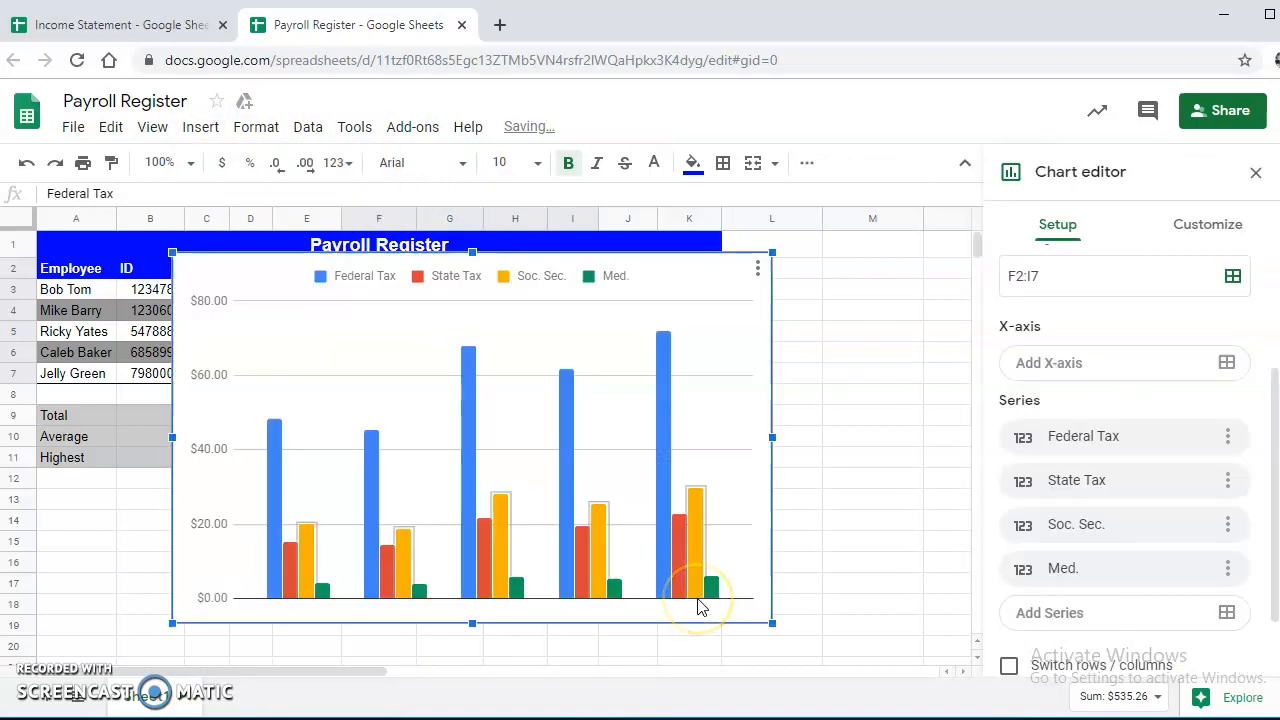
# Move the column chart to uncover the employee names through the Federal Tax column, and review its series and header options.
pyautogui.moveTo(523, 434); pyautogui.dragTo(727, 447)
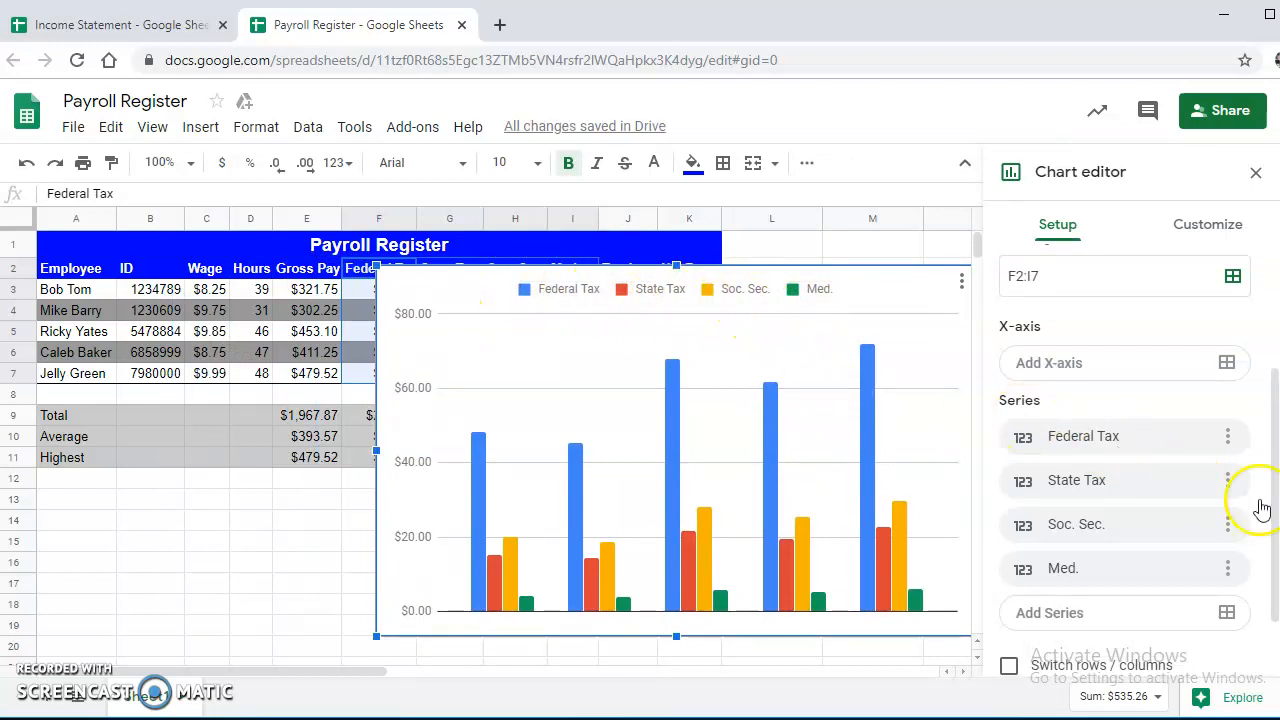
pyautogui.moveTo(1270, 453); pyautogui.dragTo(1268, 514)
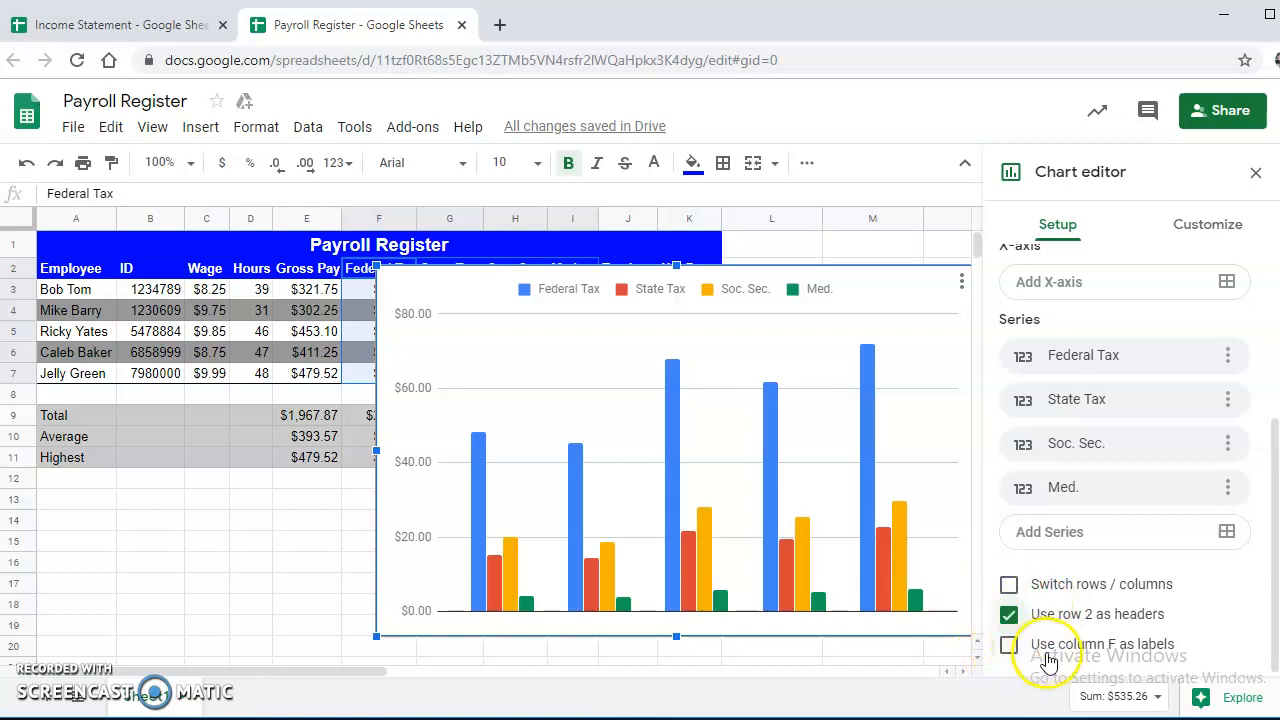
pyautogui.scroll(3, 1150, 432)
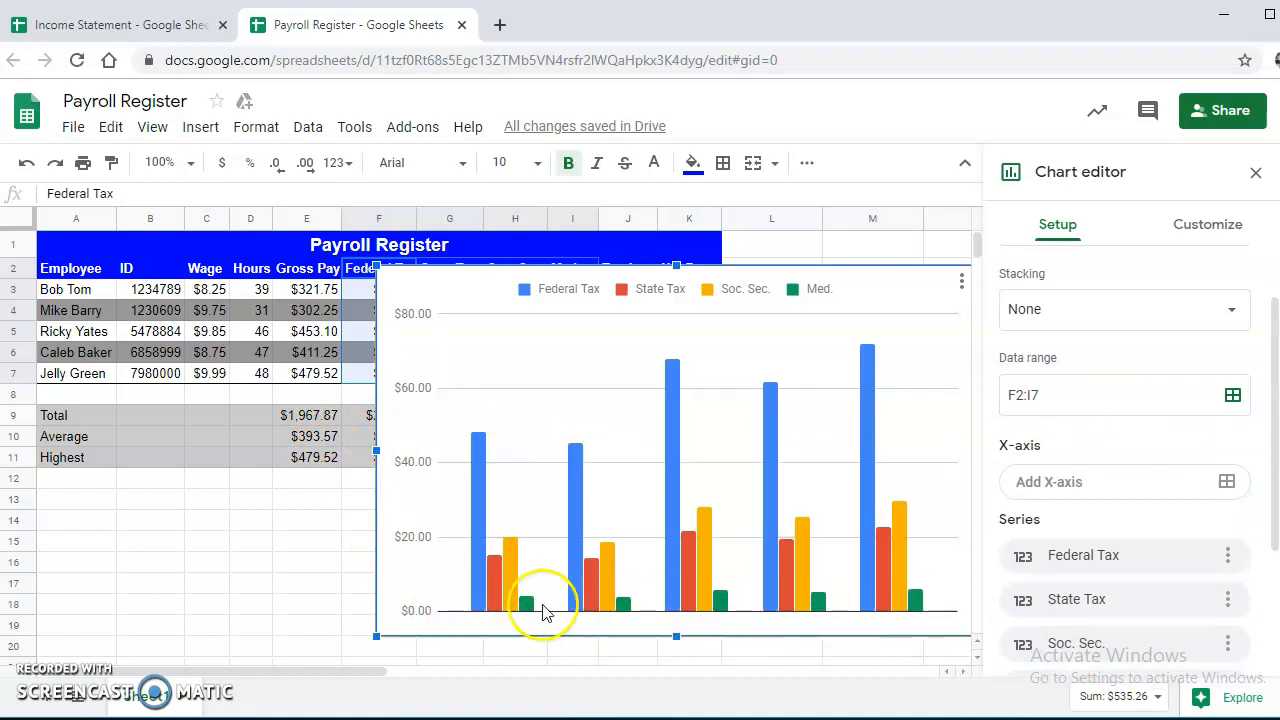
pyautogui.click(445, 307)
pyautogui.moveTo(445, 307); pyautogui.dragTo(512, 354)
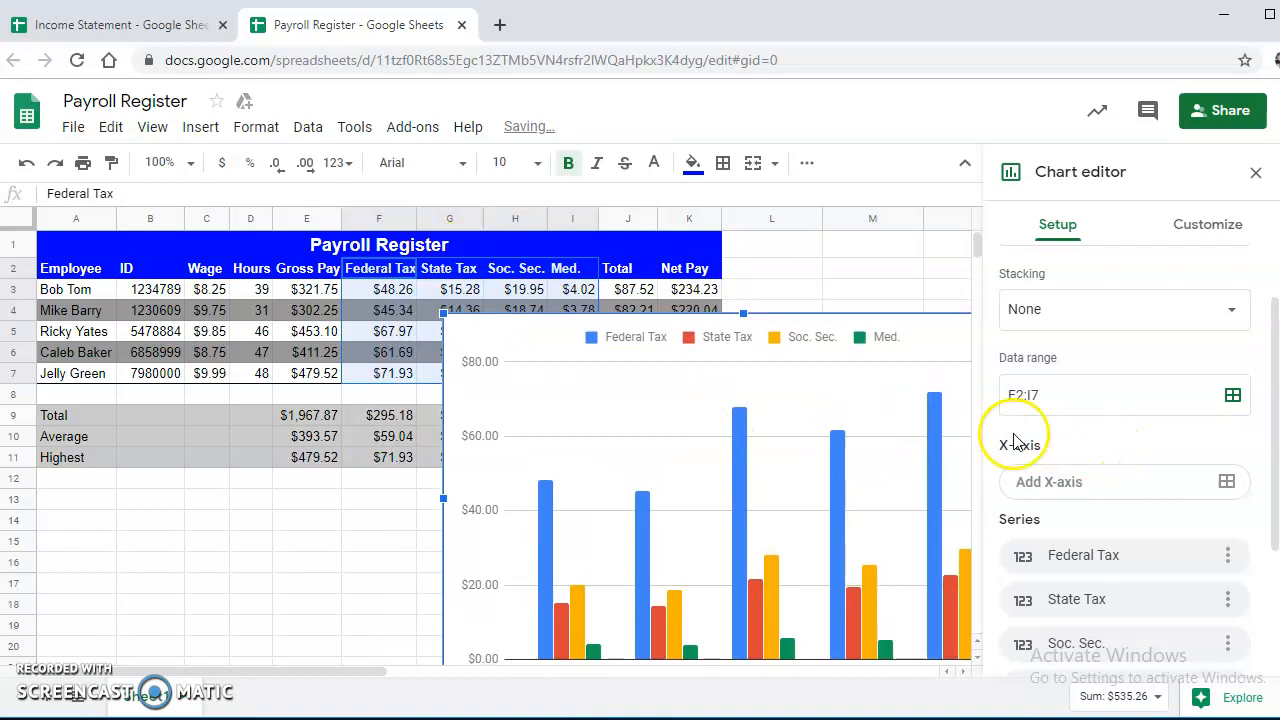
# Set the chart's X-axis to the Employee range A2:A7 and reposition the chart so all its columns fit in view.
pyautogui.click(1229, 483)
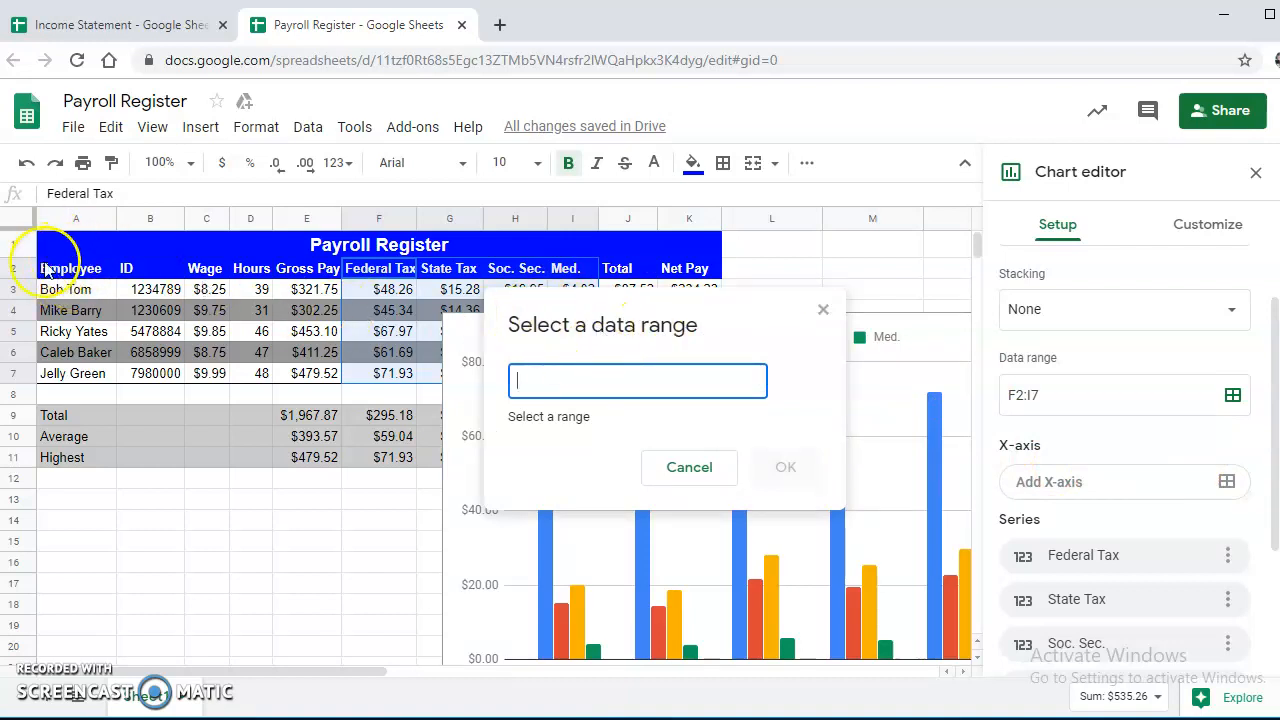
pyautogui.moveTo(70, 268); pyautogui.dragTo(80, 380)
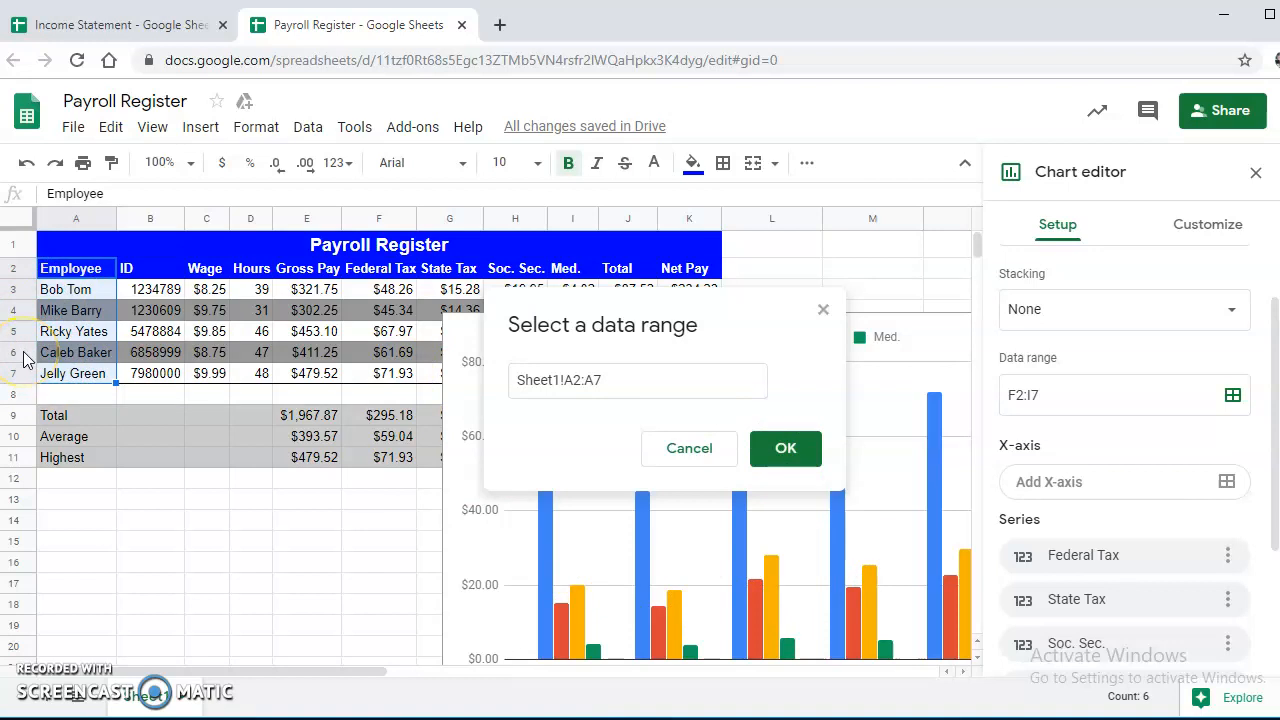
pyautogui.click(786, 449)
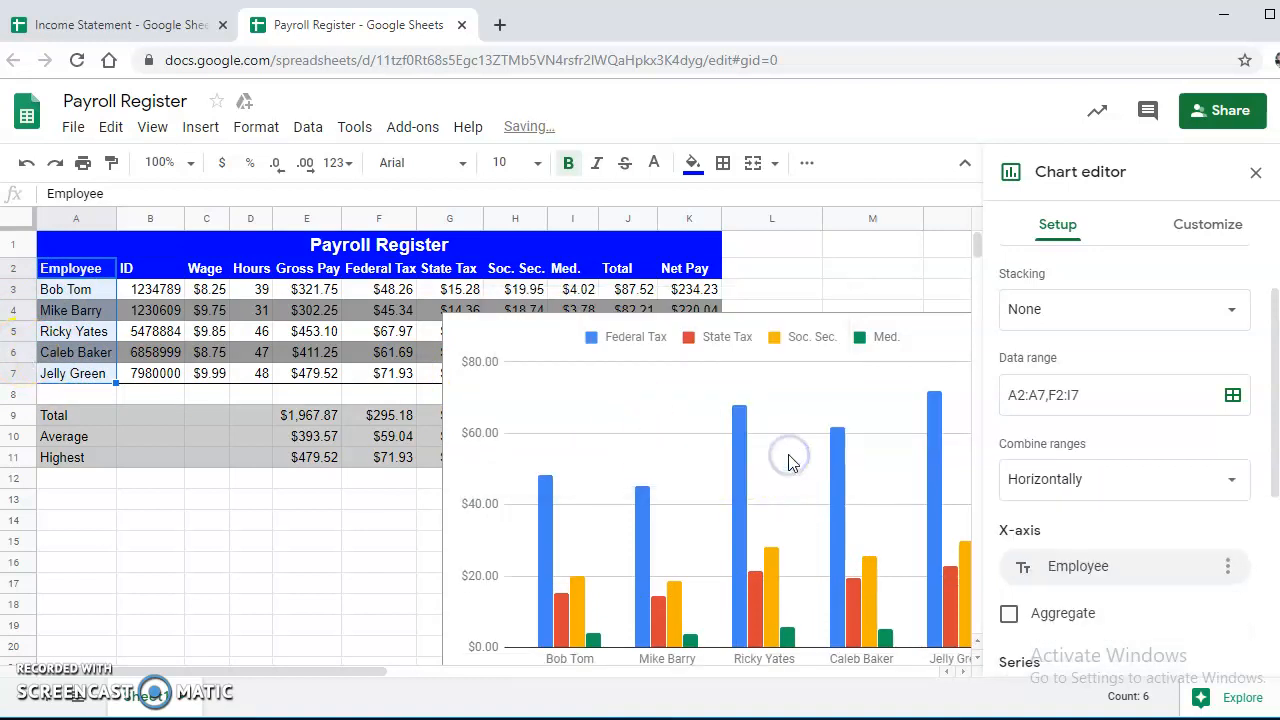
pyautogui.moveTo(680, 479); pyautogui.dragTo(537, 420)
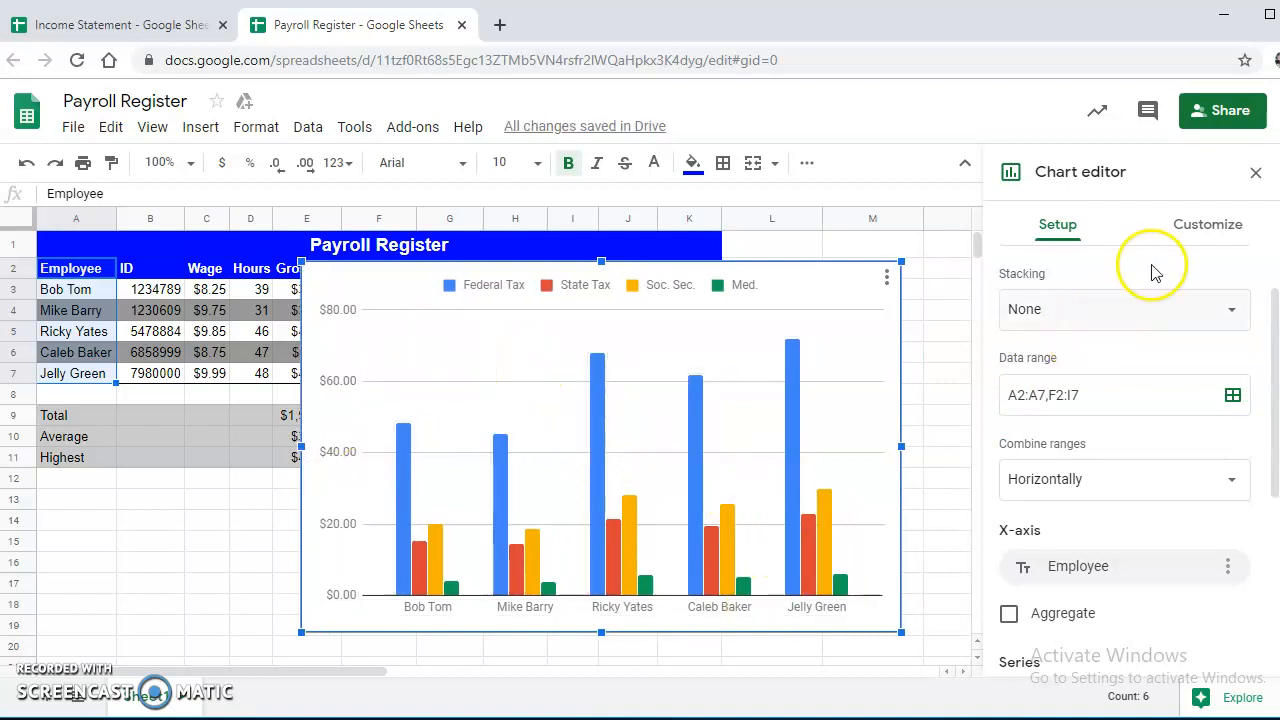
# Give the tax deductions column chart the title "Payroll Deductions".
pyautogui.click(1198, 236)
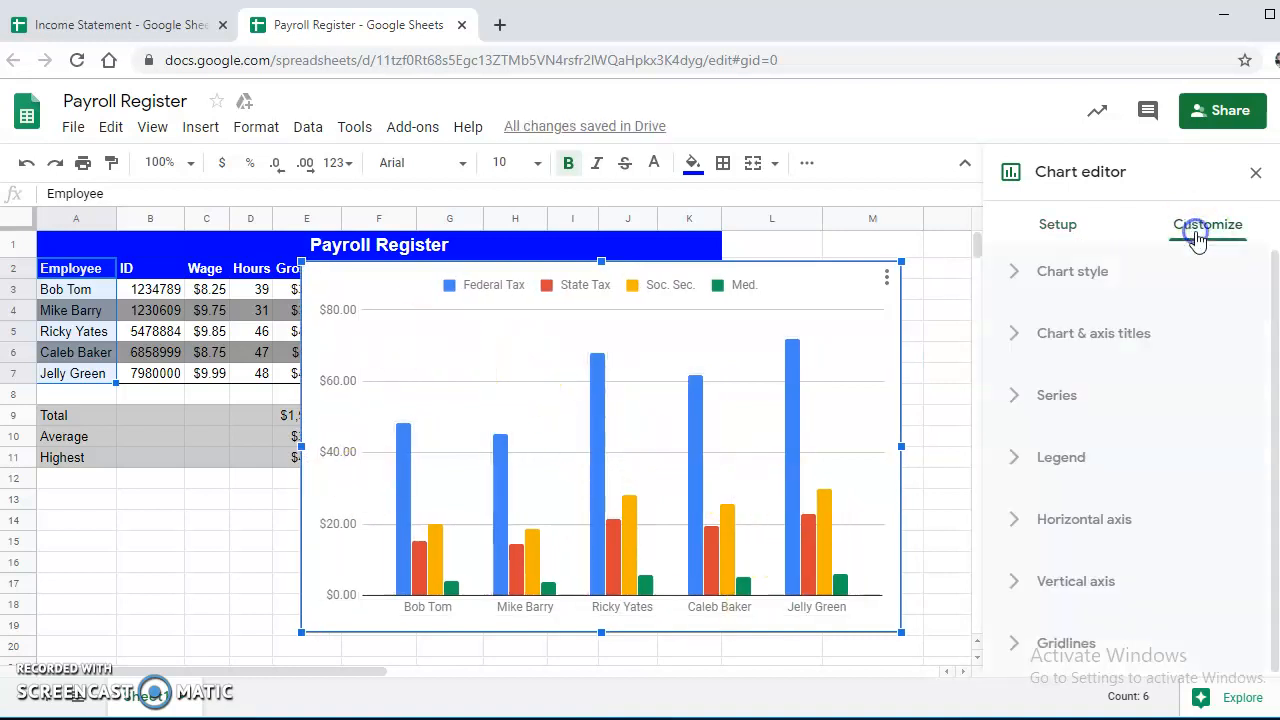
pyautogui.click(1083, 337)
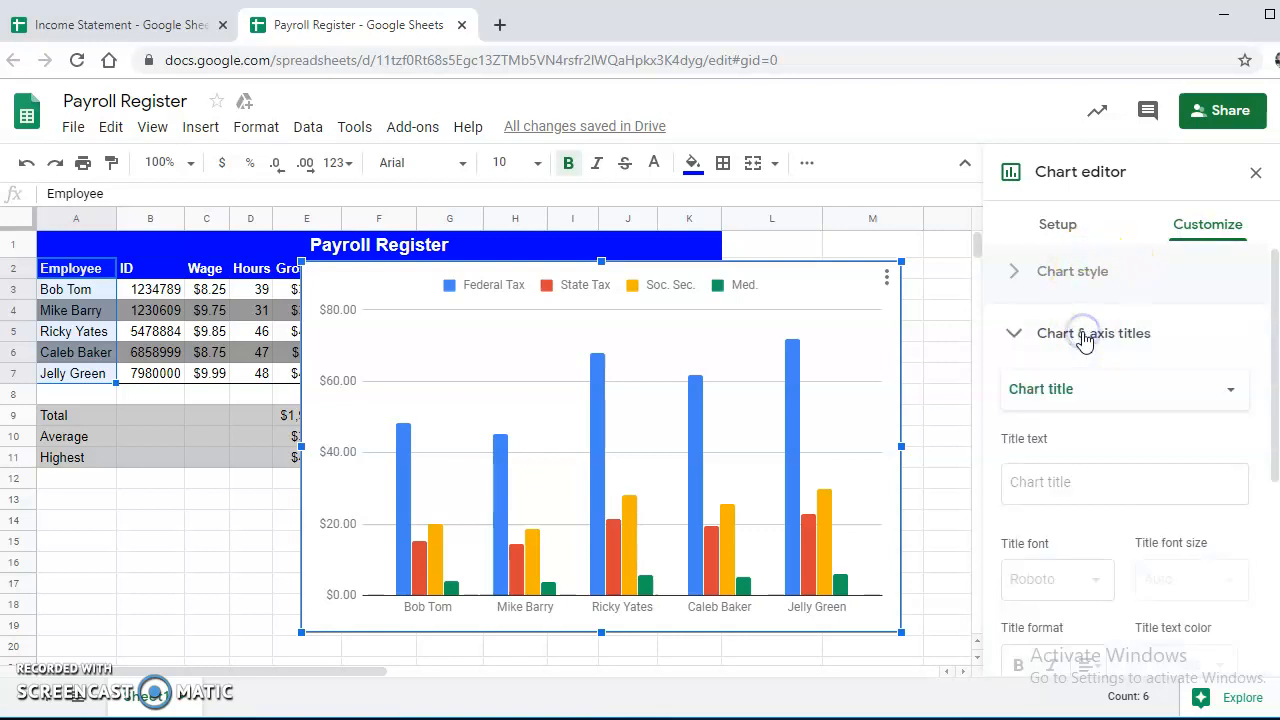
pyautogui.click(1074, 483)
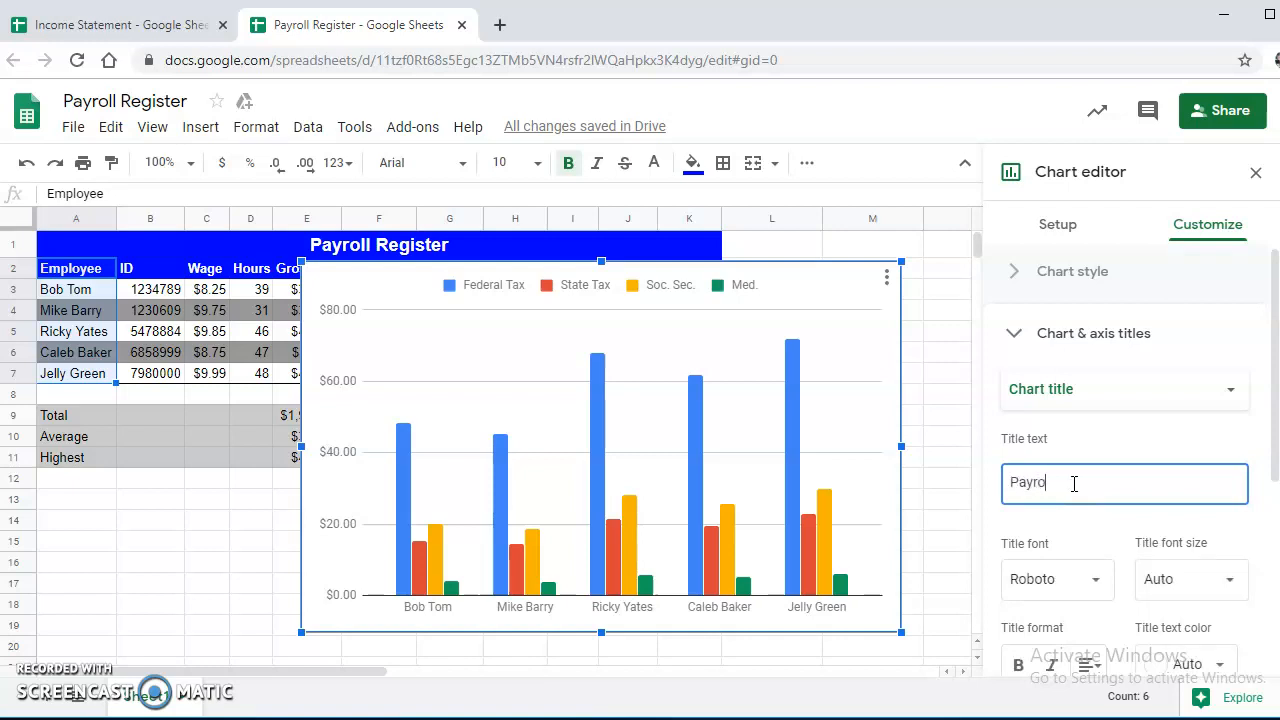
pyautogui.write('Payroll Deductions')
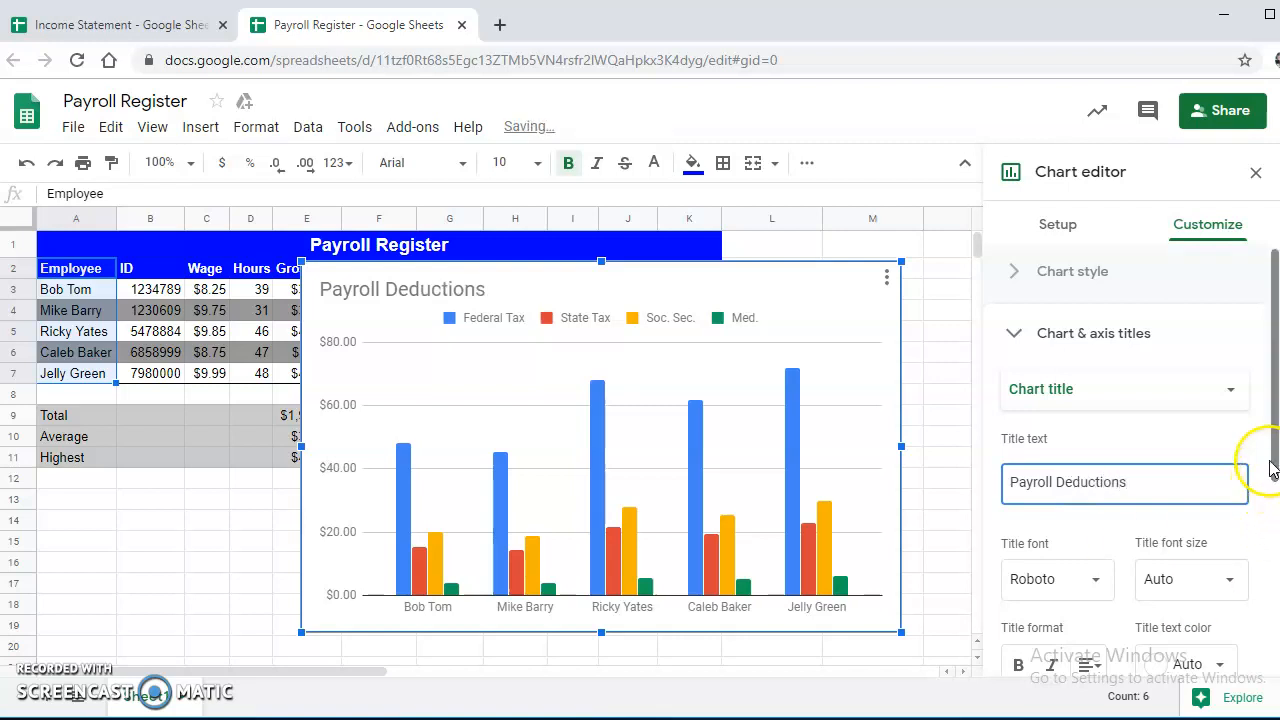
# Turn on data labels for all series in the Payroll Deductions chart.
pyautogui.moveTo(1272, 418); pyautogui.dragTo(1266, 565)
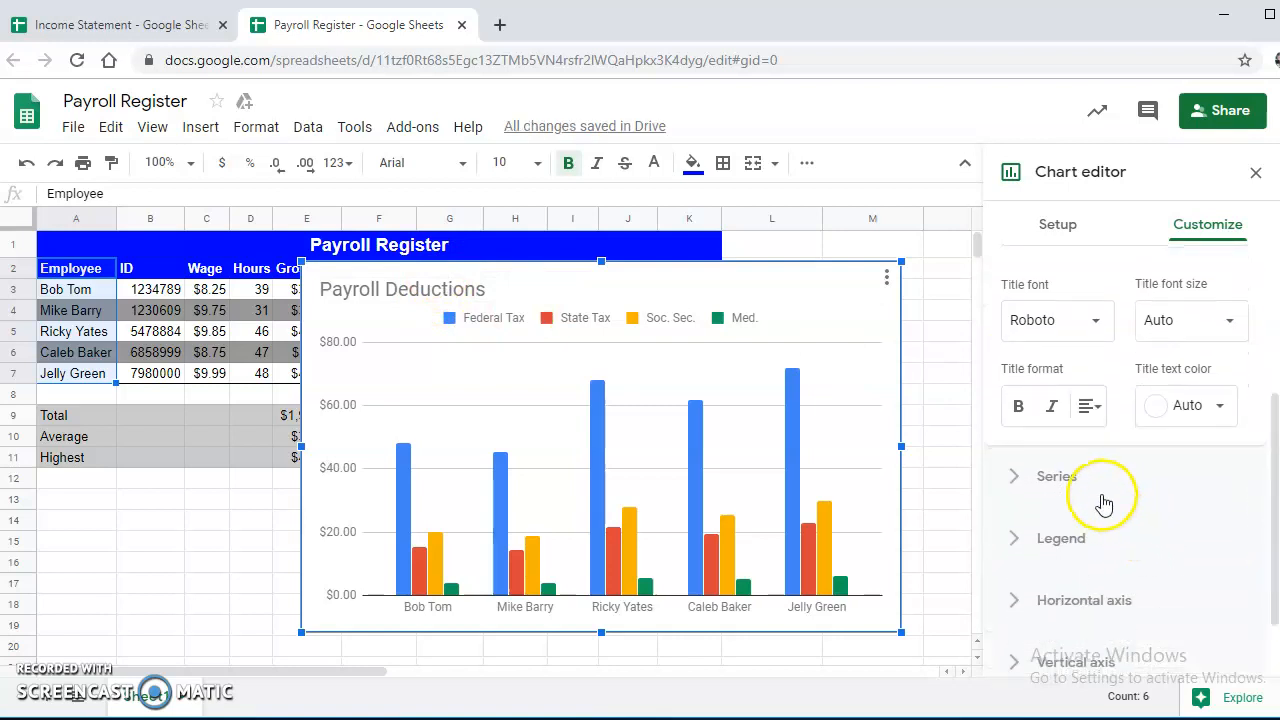
pyautogui.click(1035, 476)
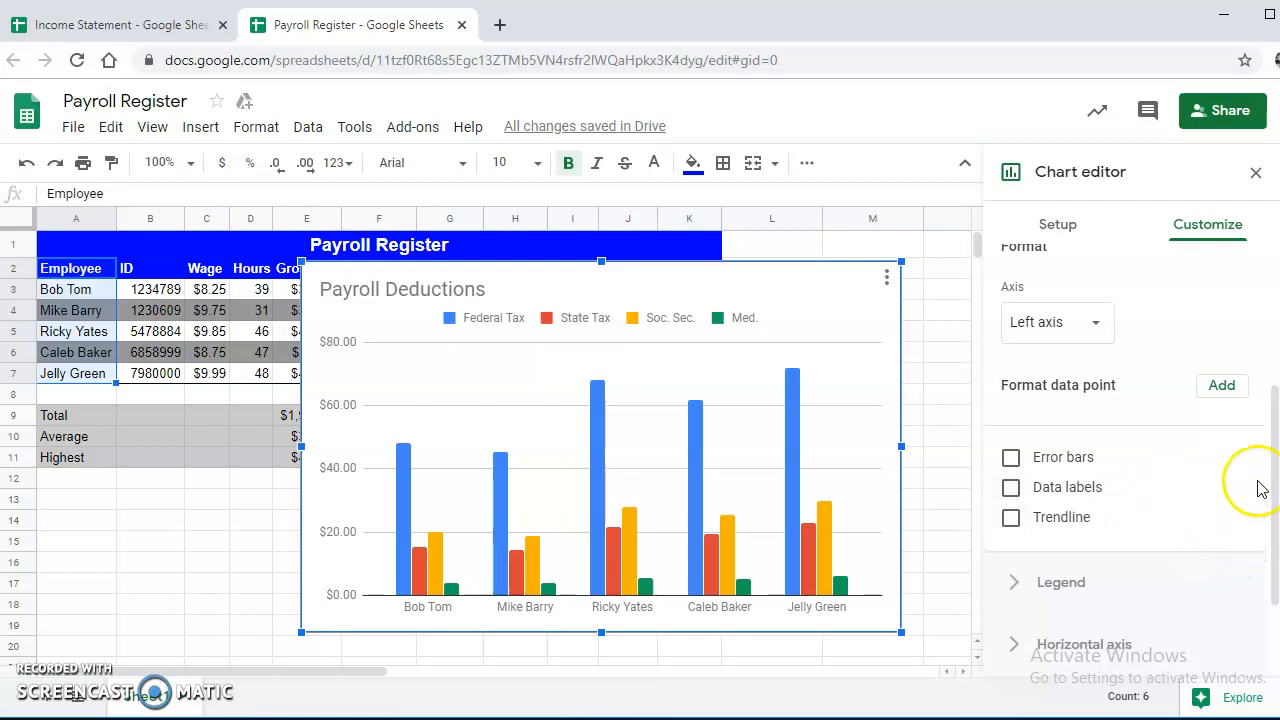
pyautogui.click(1011, 488)
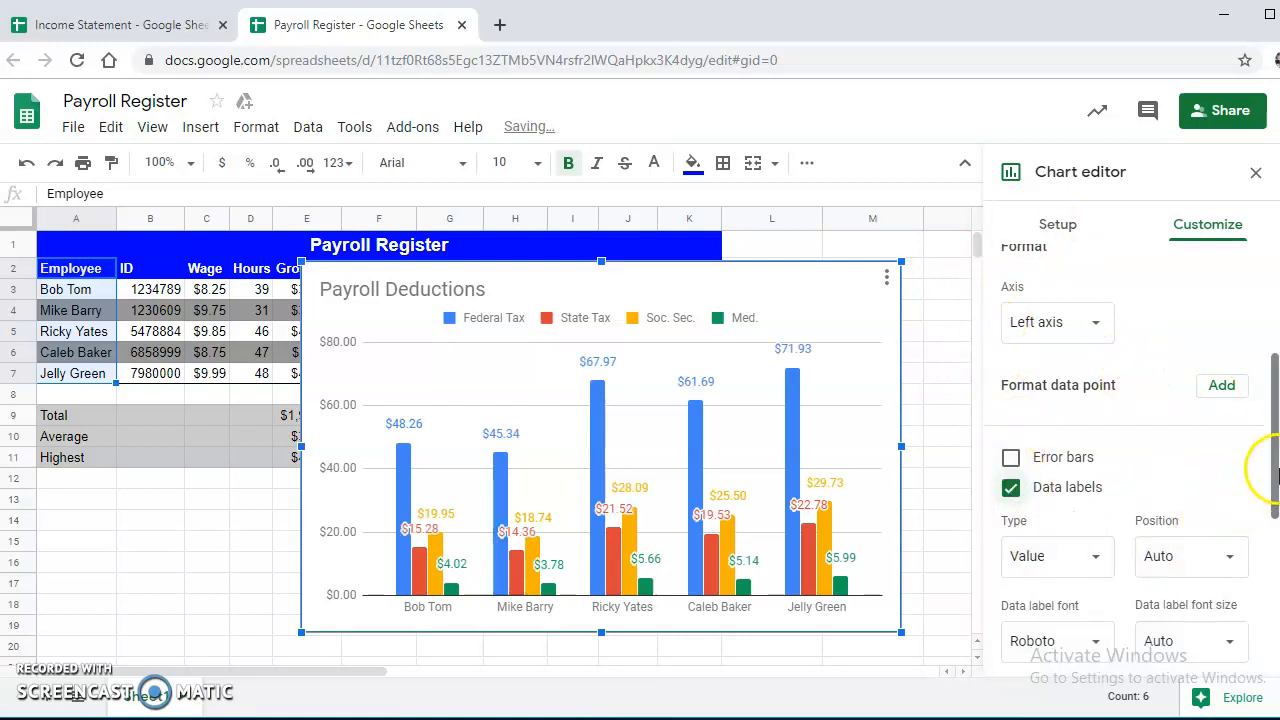
# Set the legend position of the Payroll Deductions chart to Right.
pyautogui.scroll(-1, 1275, 503)
pyautogui.moveTo(1275, 503); pyautogui.dragTo(1275, 626)
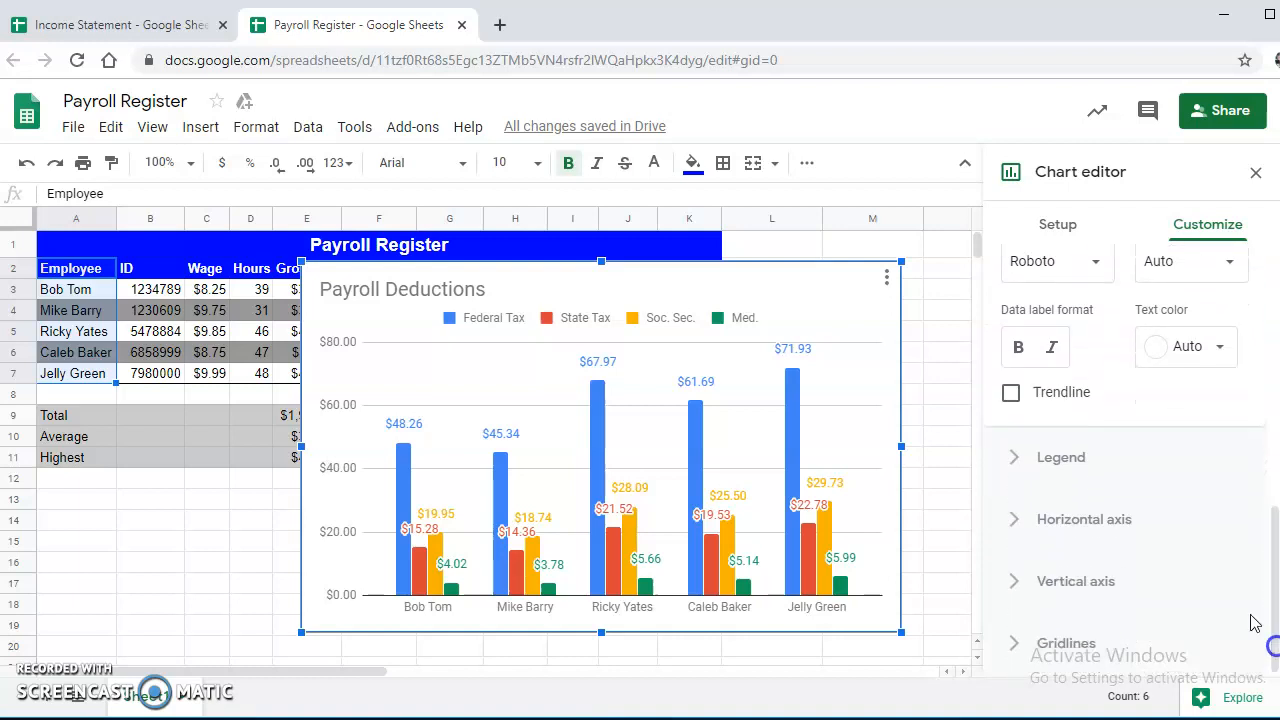
pyautogui.click(1059, 470)
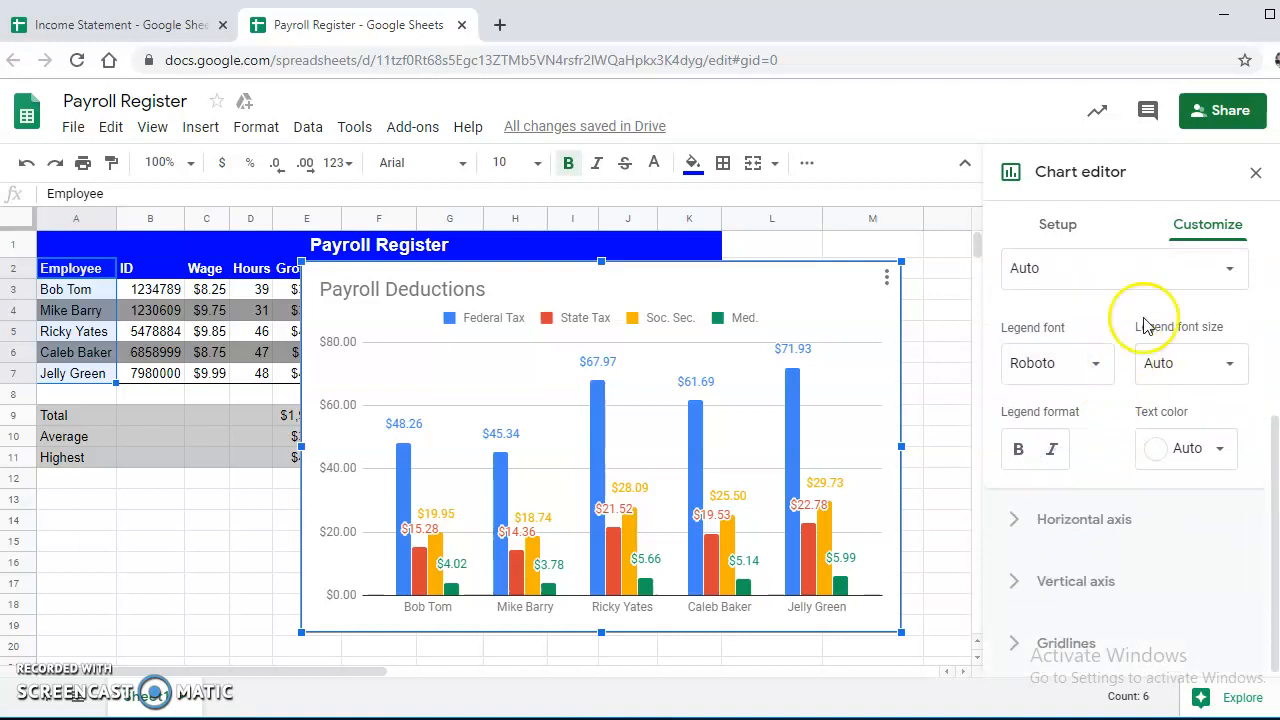
pyautogui.click(1211, 288)
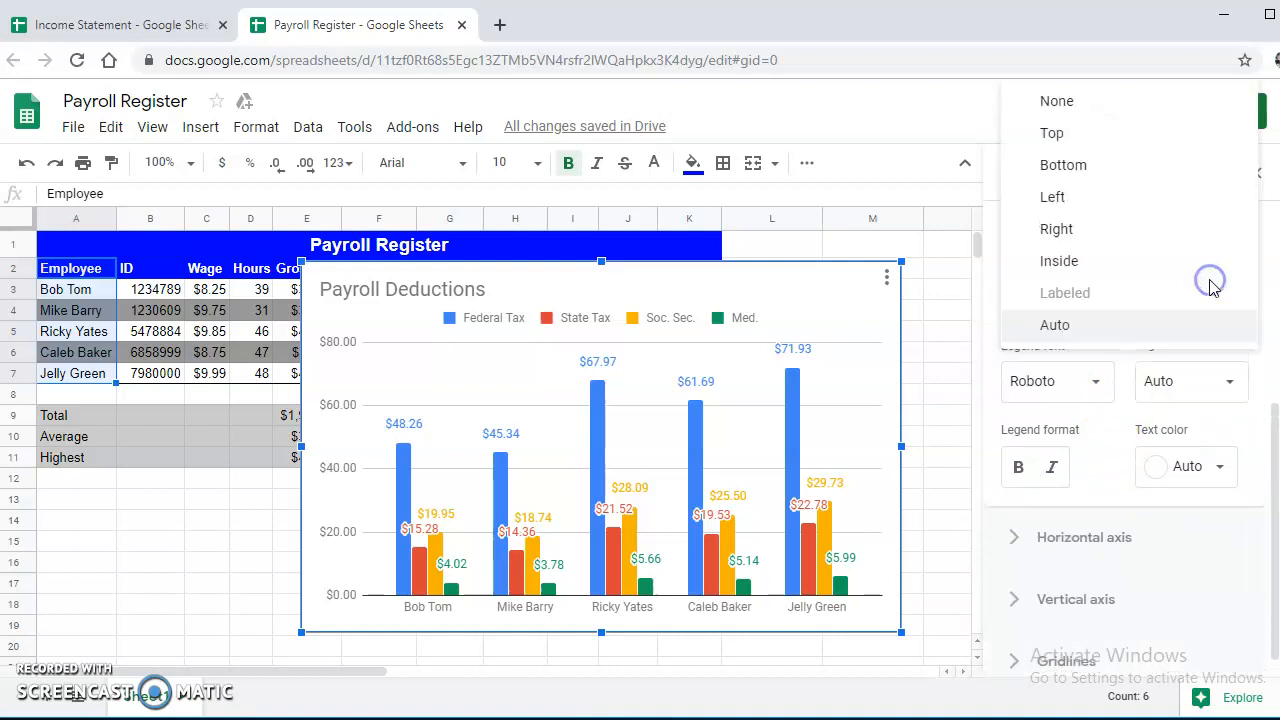
pyautogui.click(1068, 230)
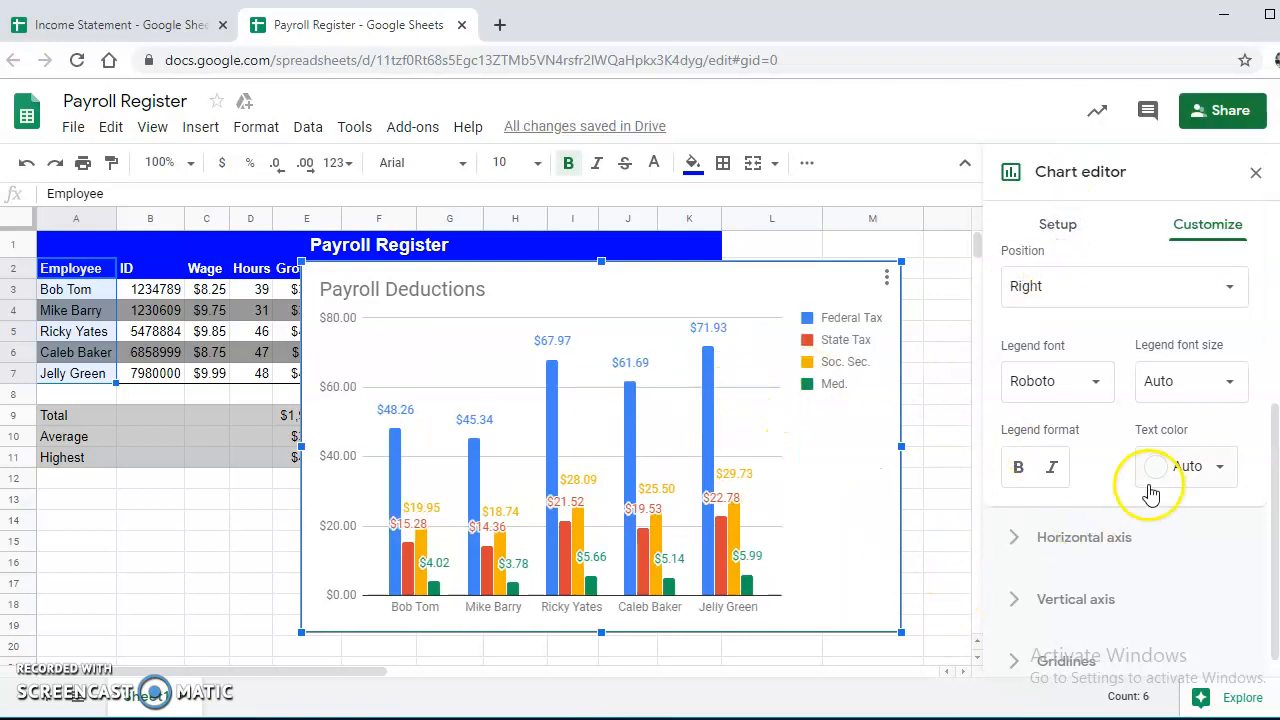
# Add the horizontal axis title "Employees" to the Payroll Deductions chart.
pyautogui.scroll(3, 1100, 508)
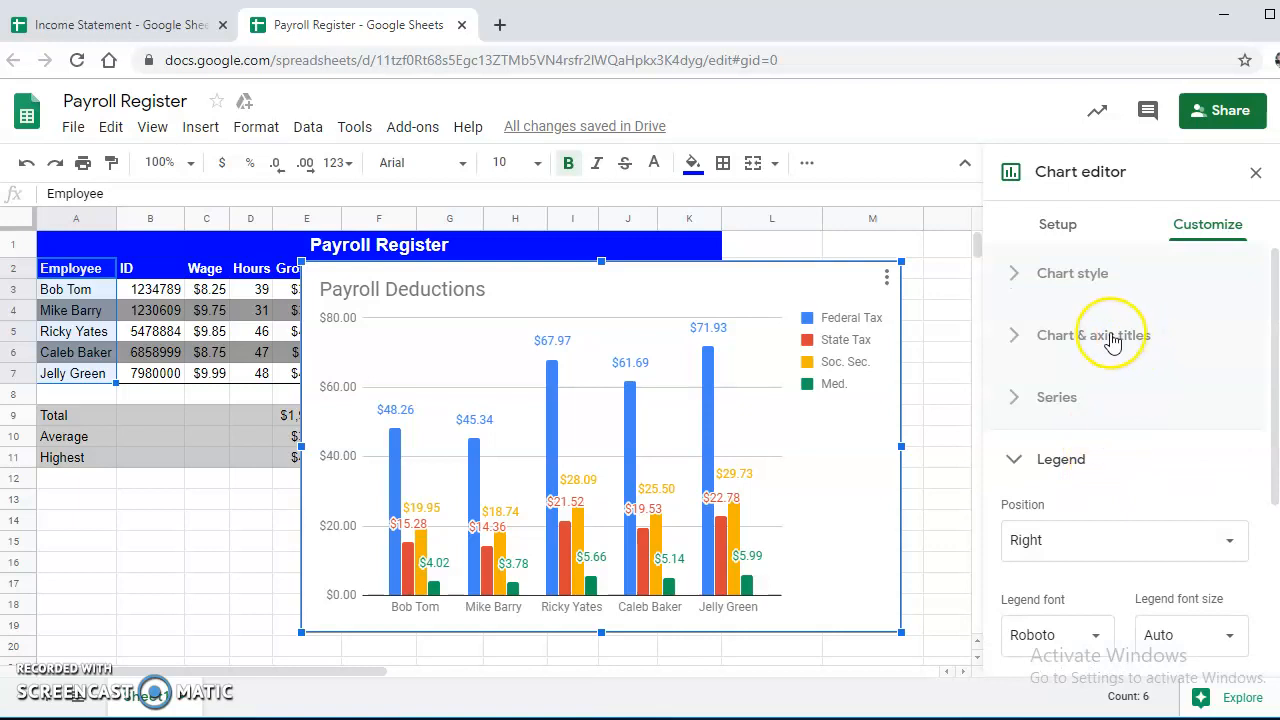
pyautogui.click(1118, 337)
pyautogui.click(1160, 400)
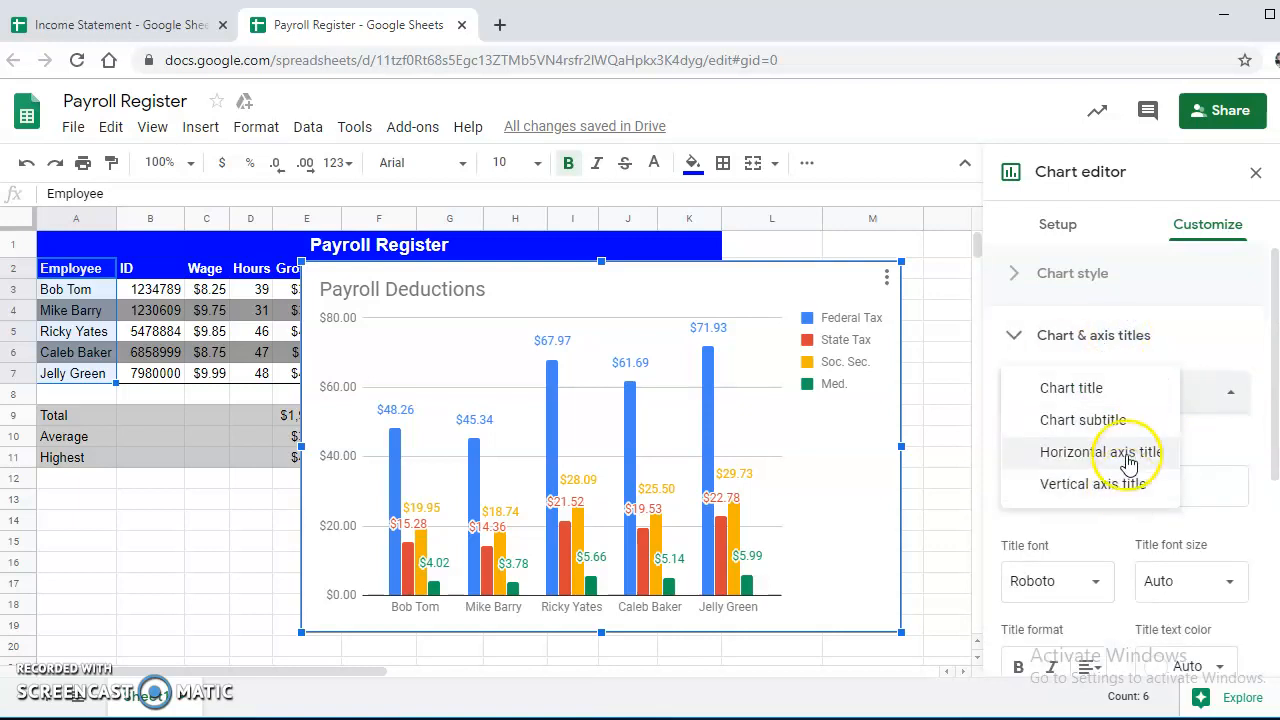
pyautogui.click(1128, 459)
pyautogui.click(1098, 480)
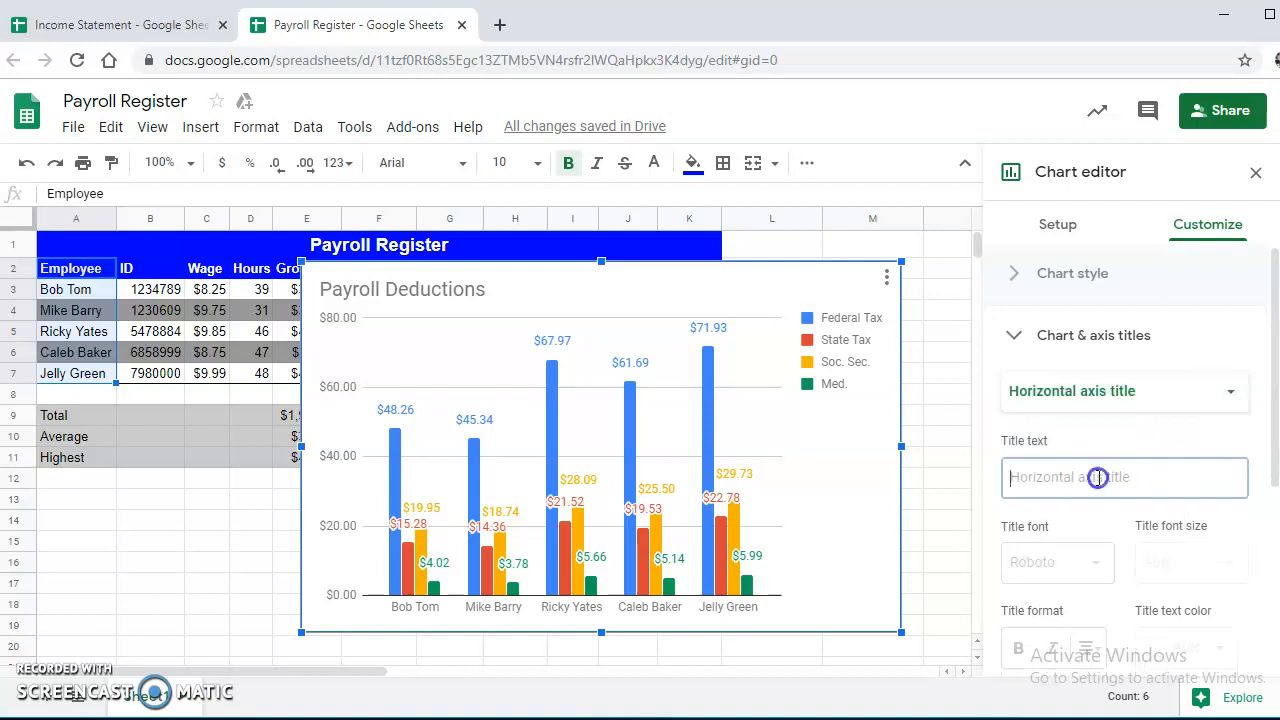
pyautogui.write('Employees')
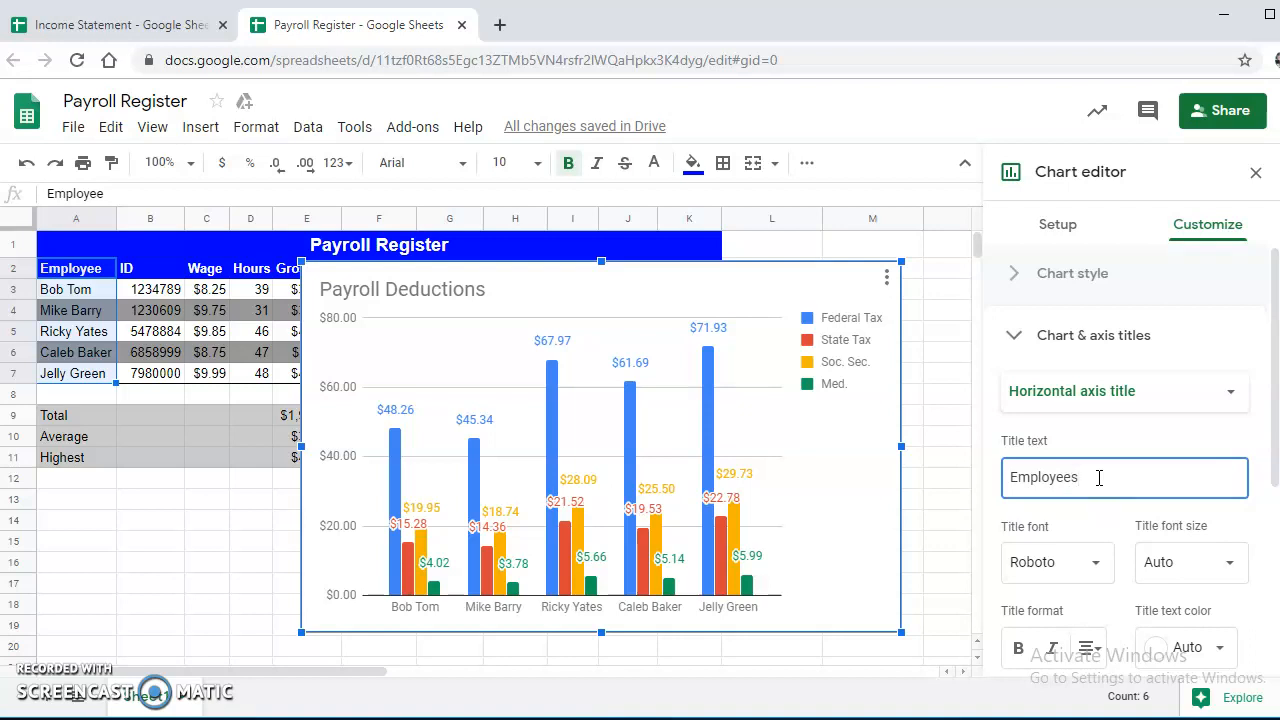
pyautogui.click(1090, 525)
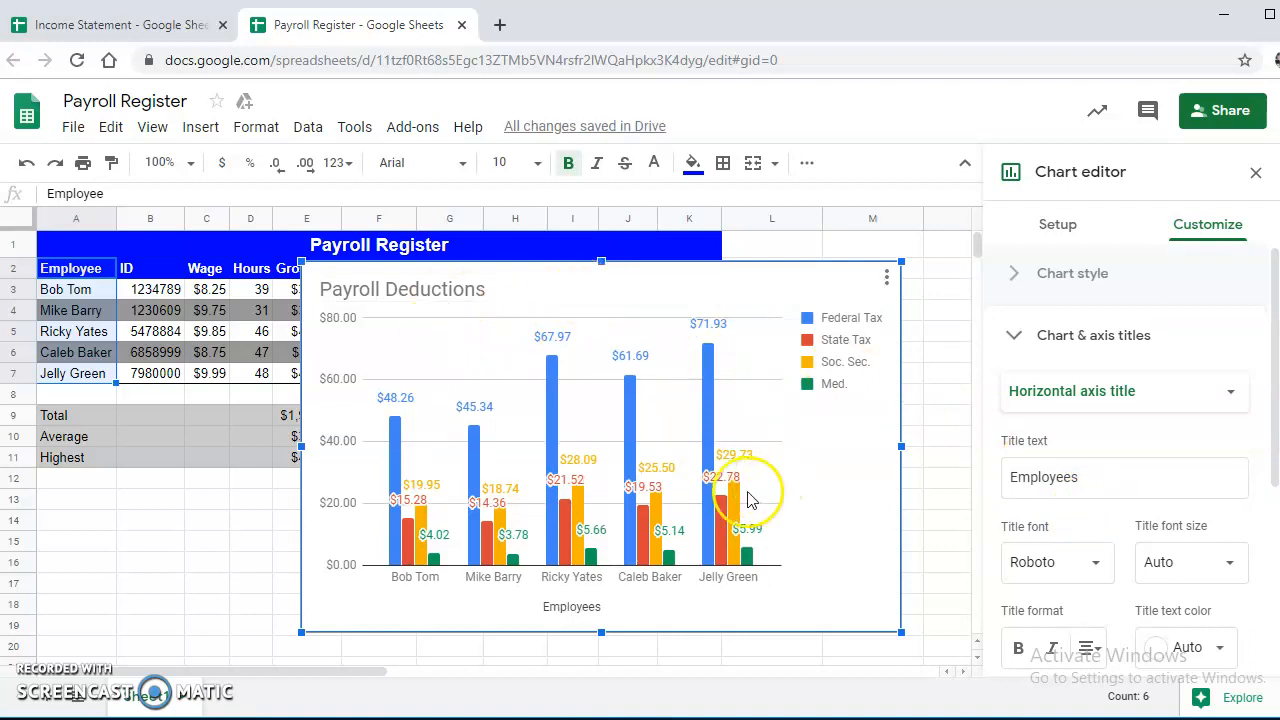
# Enlarge the Payroll Deductions chart, place it beside the payroll table starting near column L, and deselect it.
pyautogui.moveTo(899, 632); pyautogui.dragTo(973, 660)
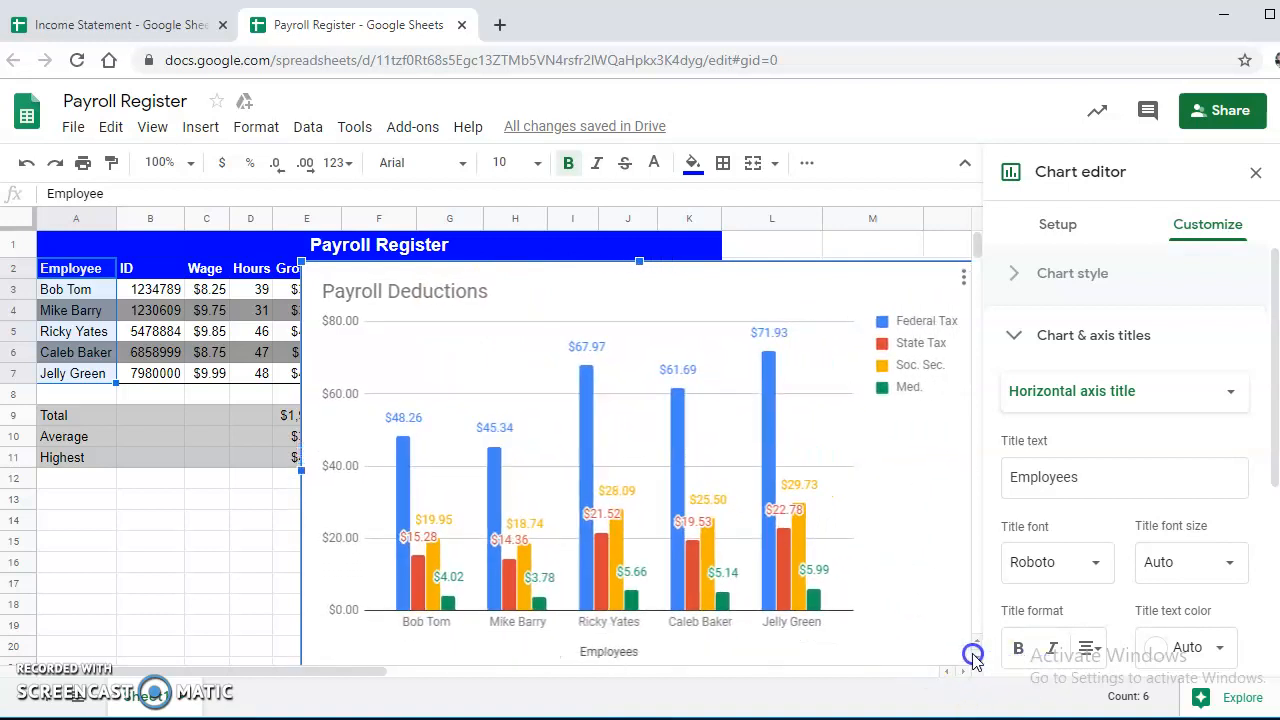
pyautogui.moveTo(480, 343); pyautogui.dragTo(915, 335)
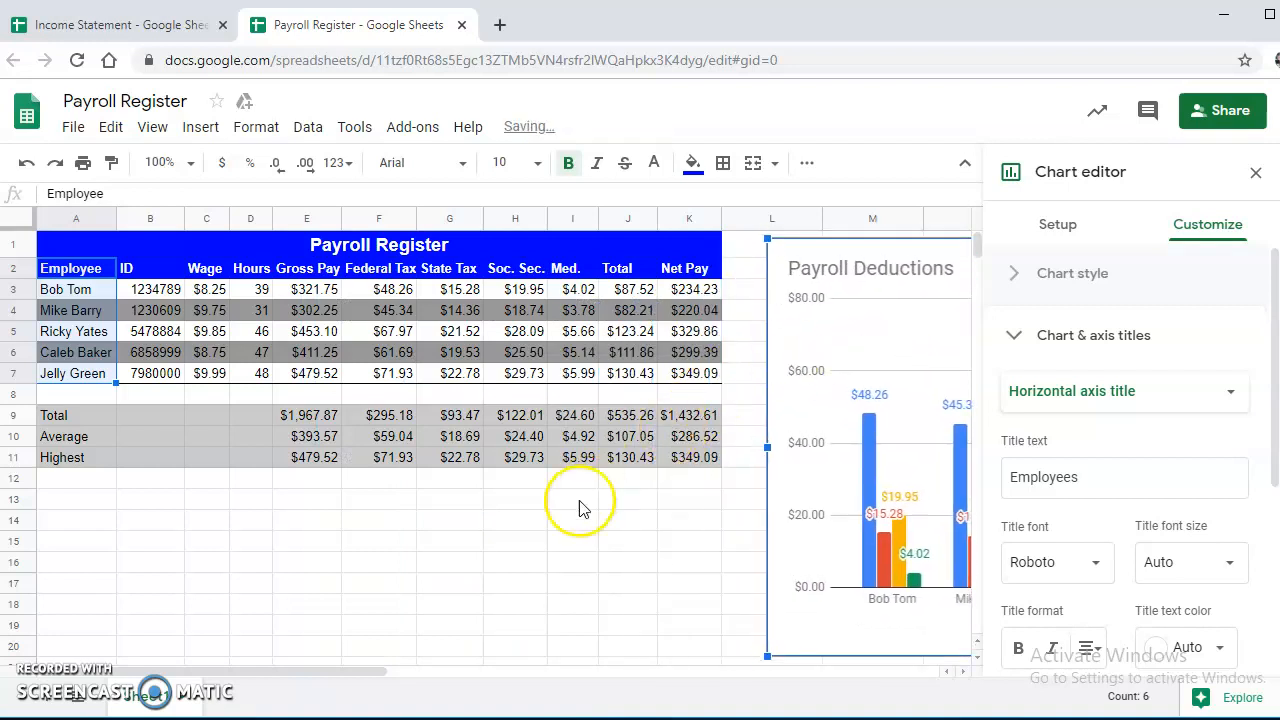
pyautogui.click(482, 515)
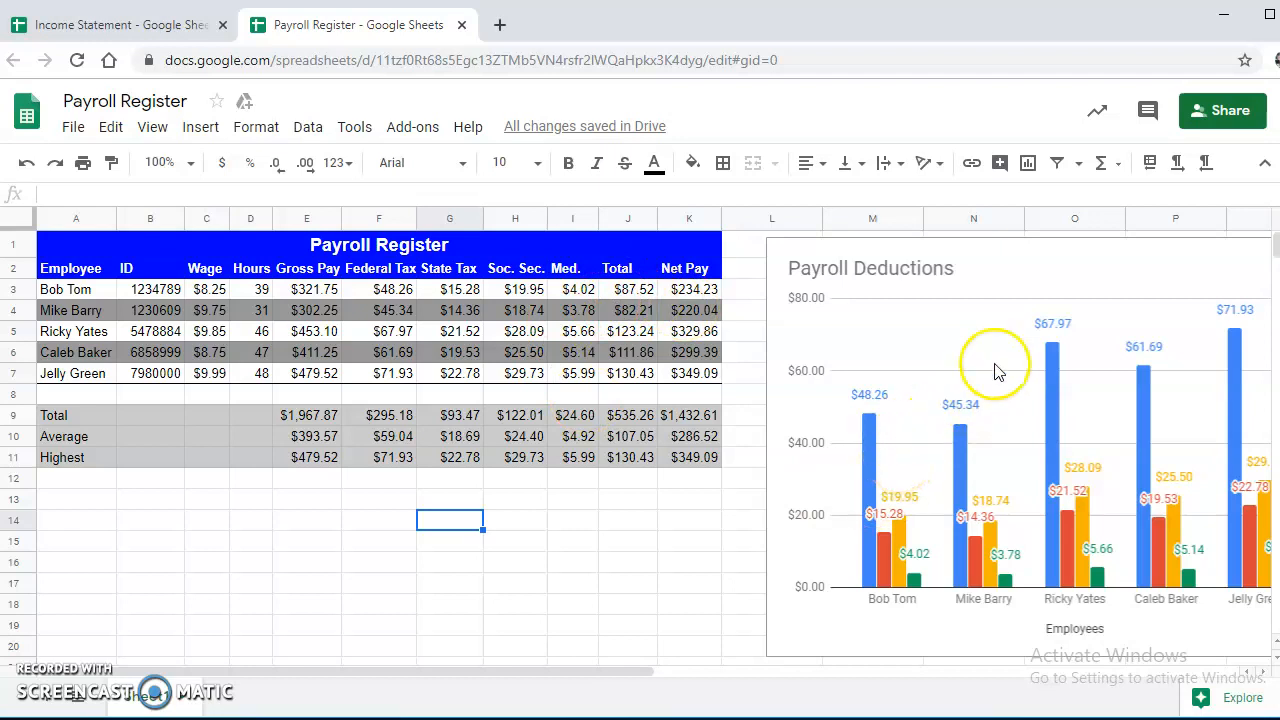
# Insert a chart from the Gross Pay range E2:E7 and move it to uncover the Employee through Gross Pay columns.
pyautogui.click(303, 273)
pyautogui.moveTo(303, 275); pyautogui.dragTo(301, 341)
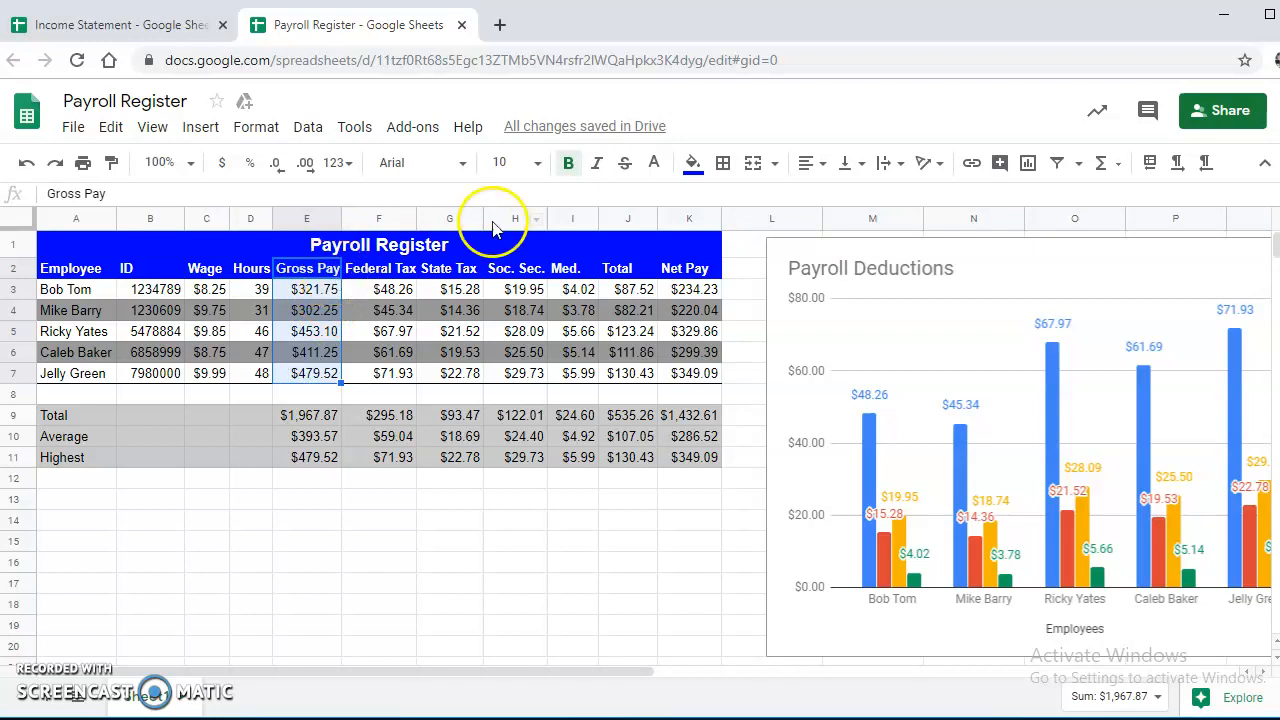
pyautogui.click(202, 128)
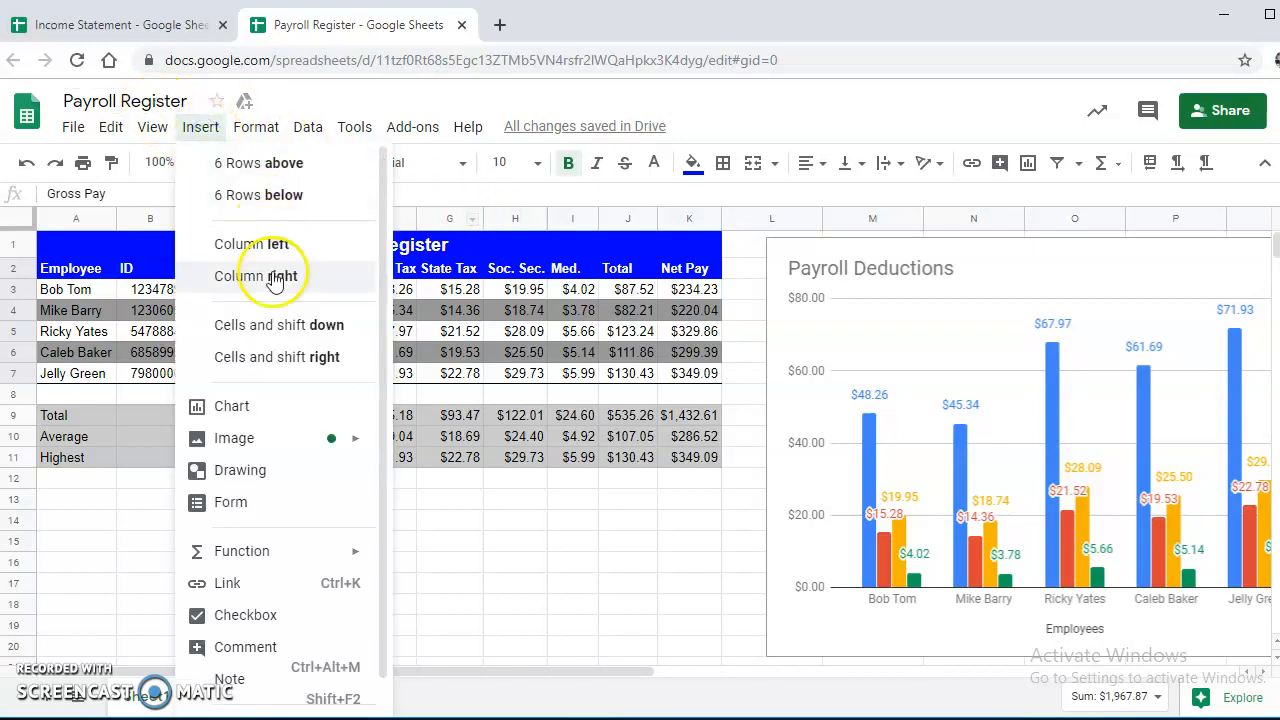
pyautogui.click(272, 410)
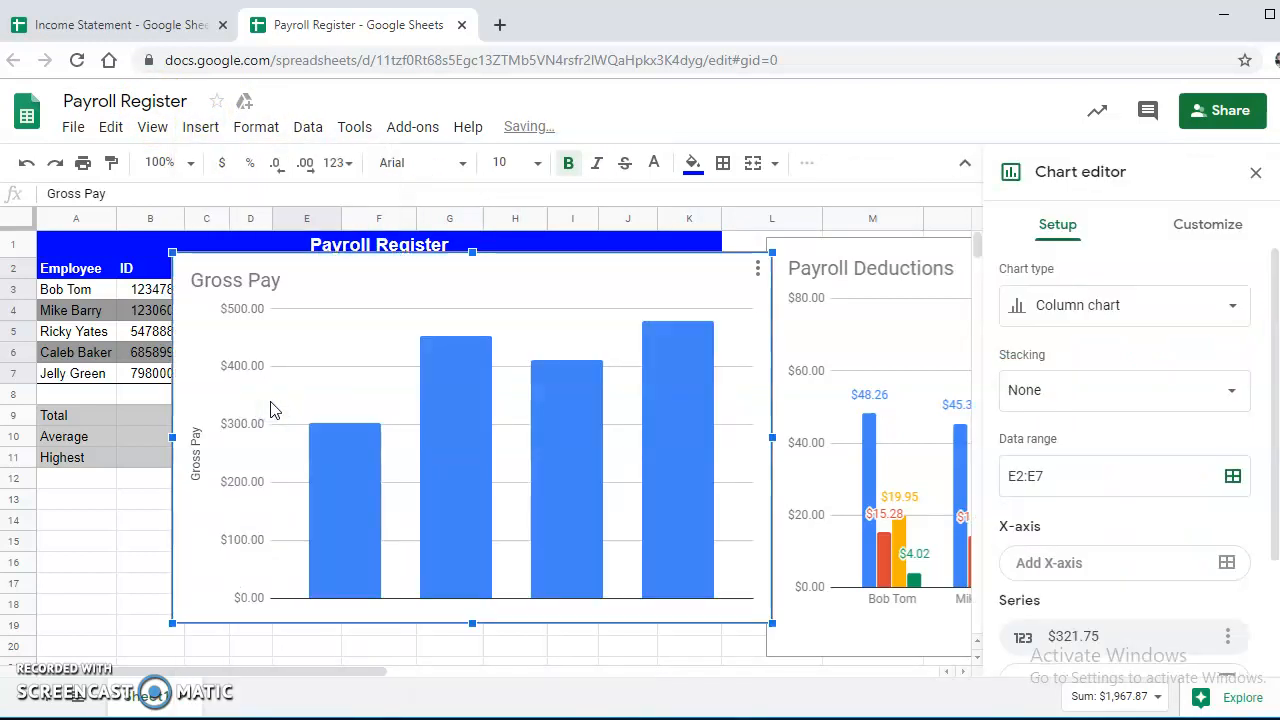
pyautogui.moveTo(498, 313); pyautogui.dragTo(743, 353)
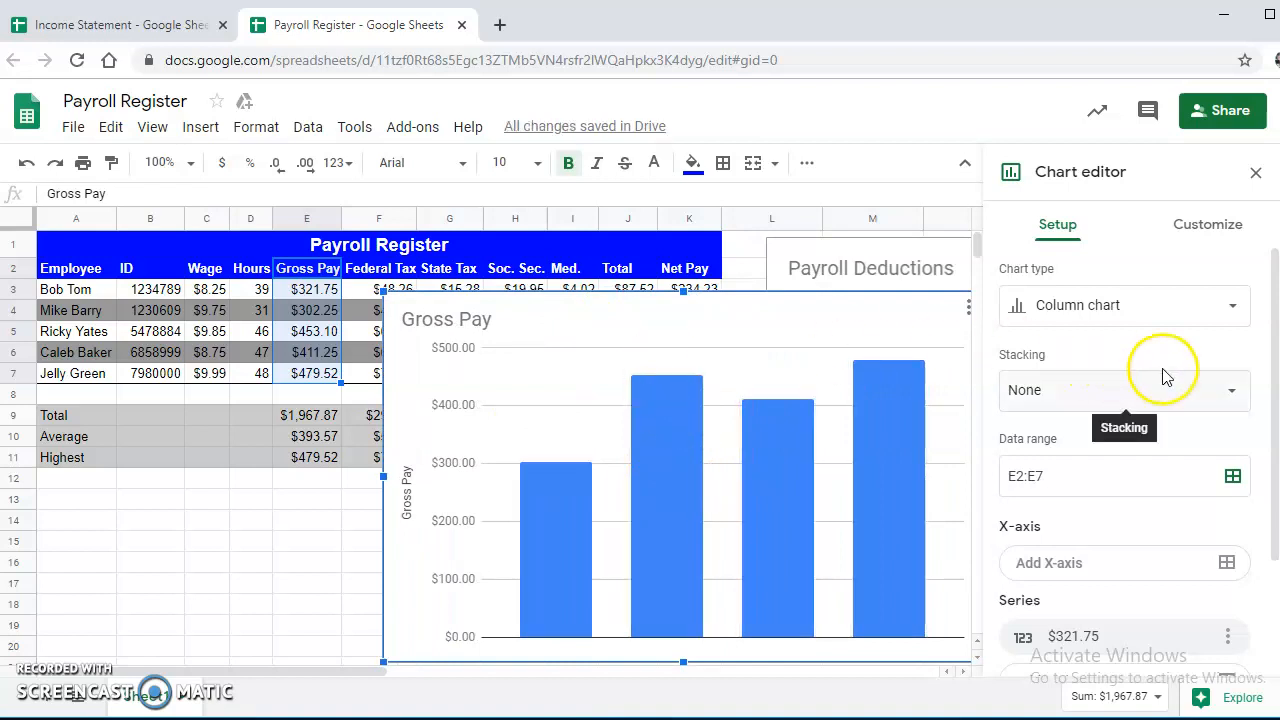
# Set the Gross Pay chart's X-axis to the Employee range A2:A7.
pyautogui.click(1228, 565)
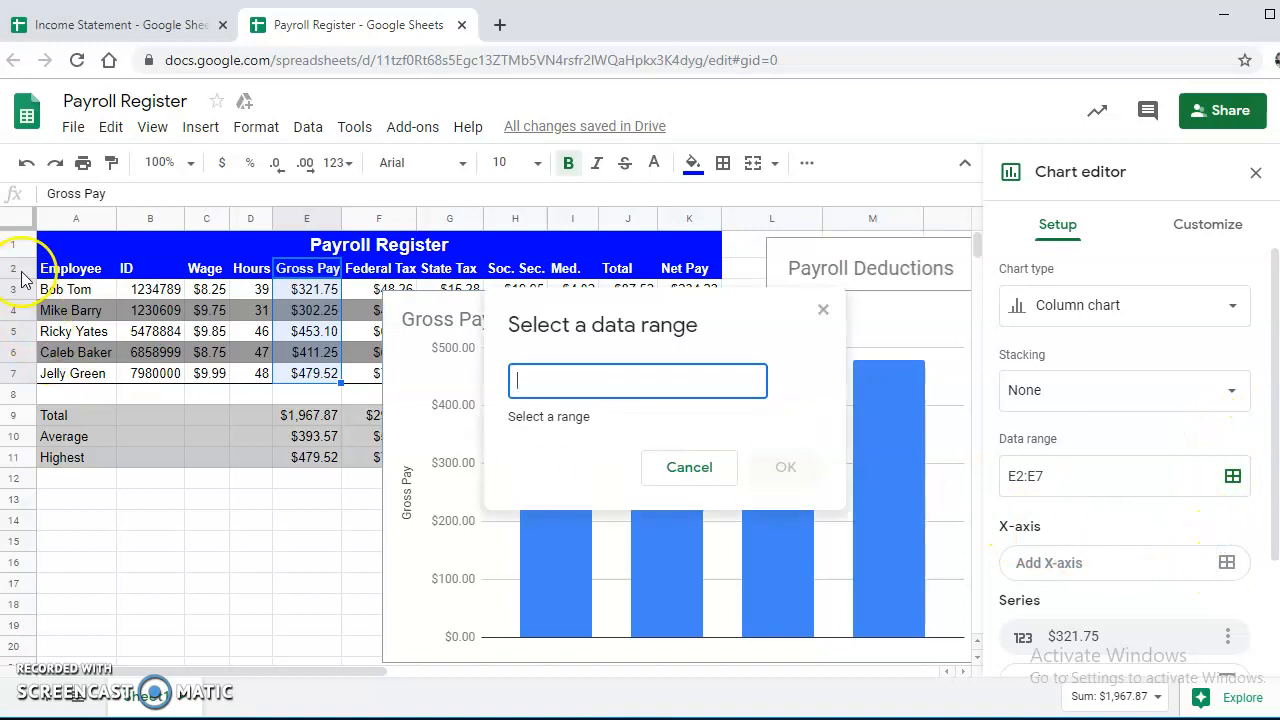
pyautogui.moveTo(70, 272); pyautogui.dragTo(68, 373)
pyautogui.click(783, 458)
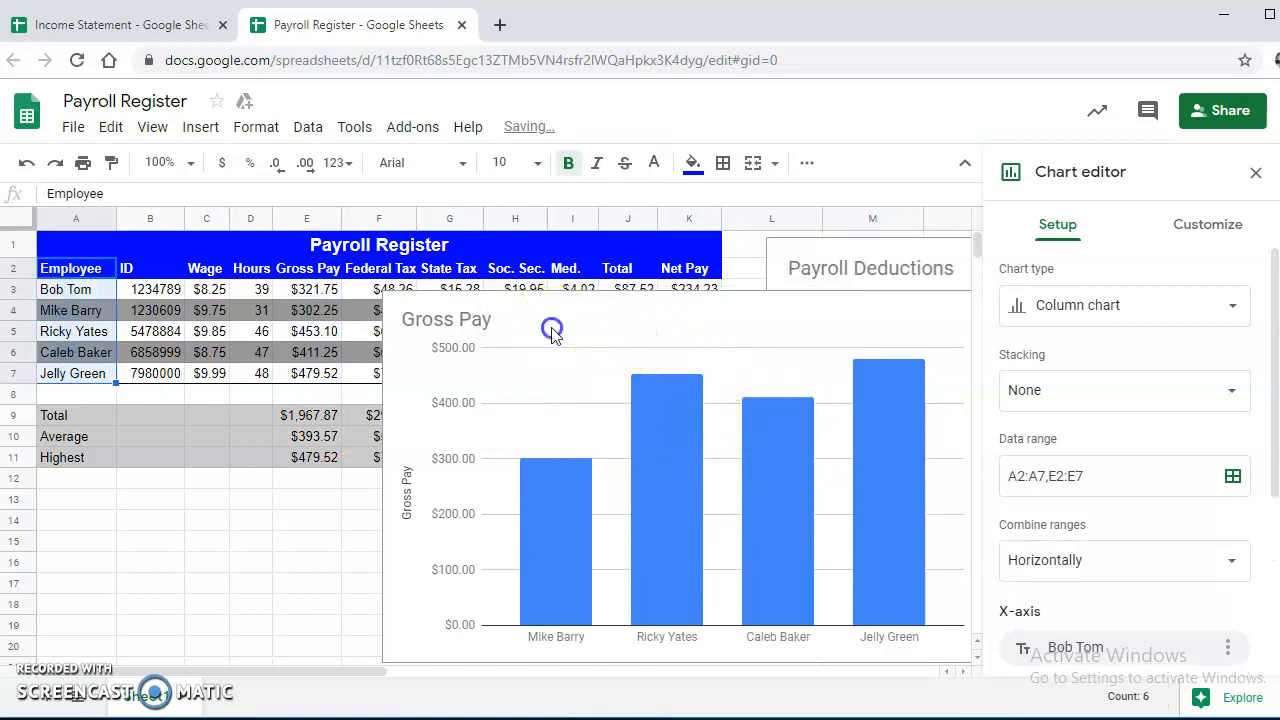
# Move the Gross Pay chart clear of the payroll table and add the Total range J2:J7 as a second series.
pyautogui.click(651, 394)
pyautogui.moveTo(577, 337); pyautogui.dragTo(750, 310)
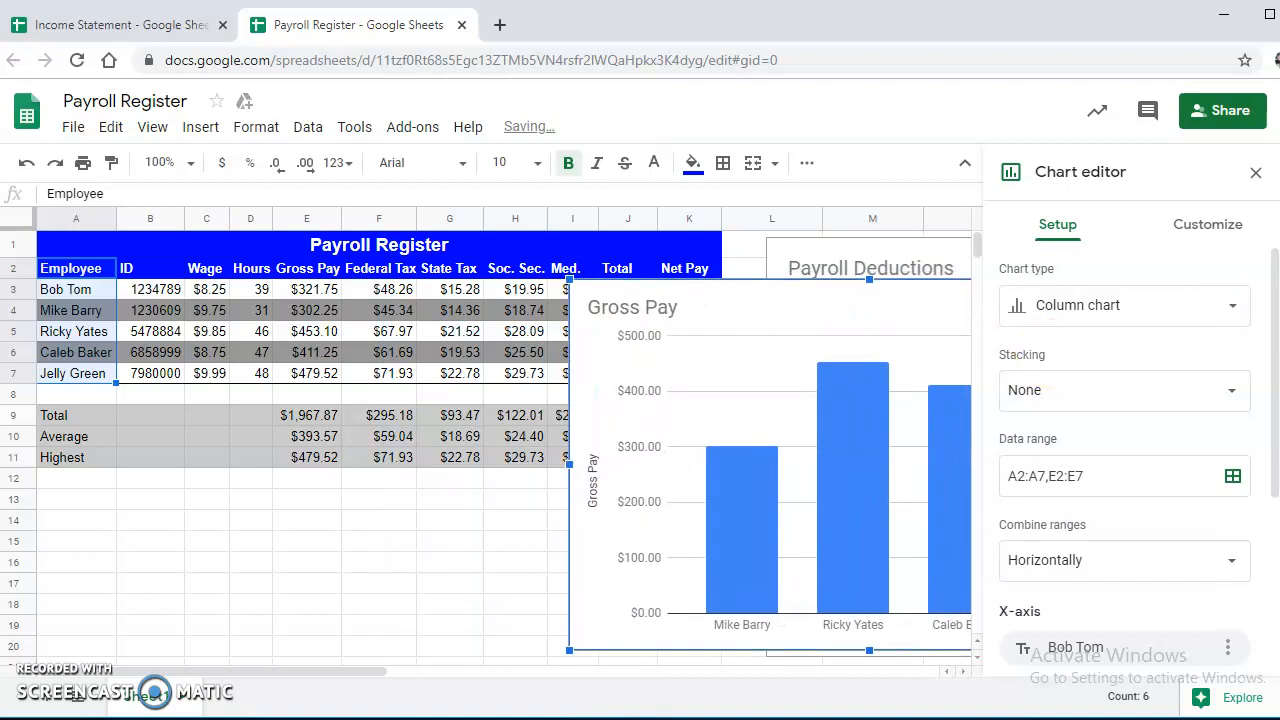
pyautogui.moveTo(1275, 322); pyautogui.dragTo(1275, 494)
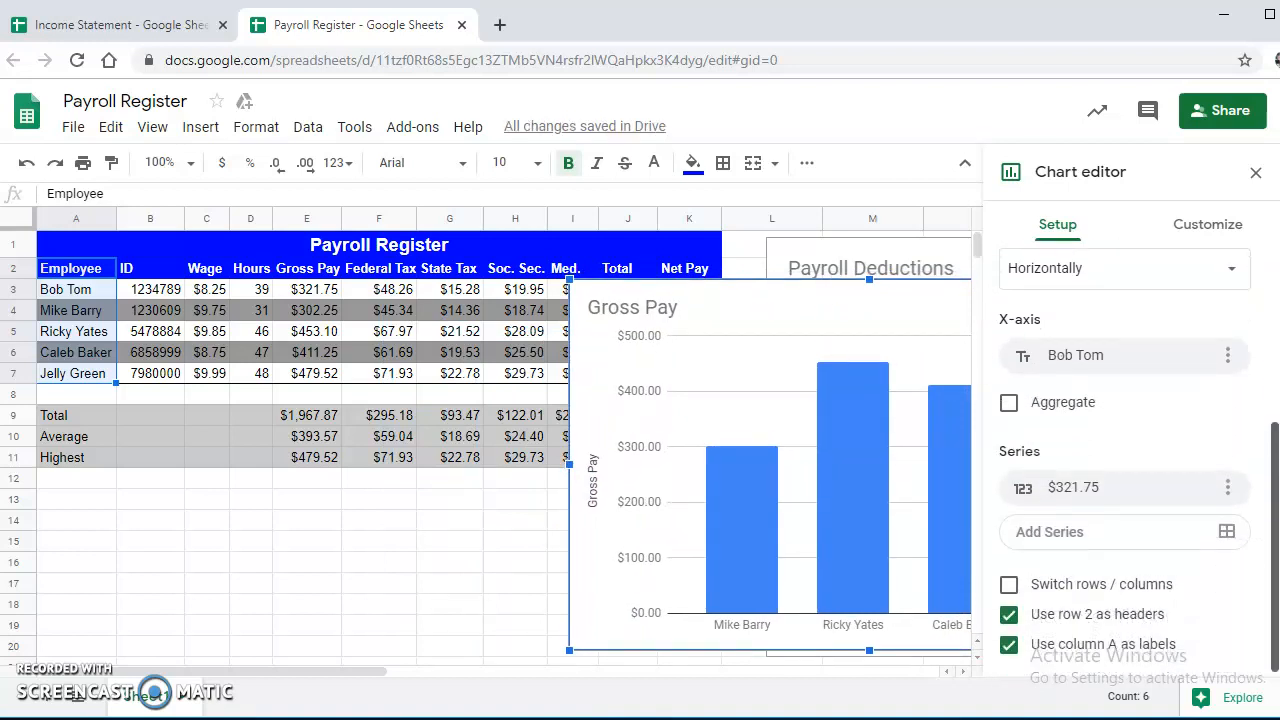
pyautogui.click(1227, 533)
pyautogui.moveTo(628, 310); pyautogui.dragTo(406, 514)
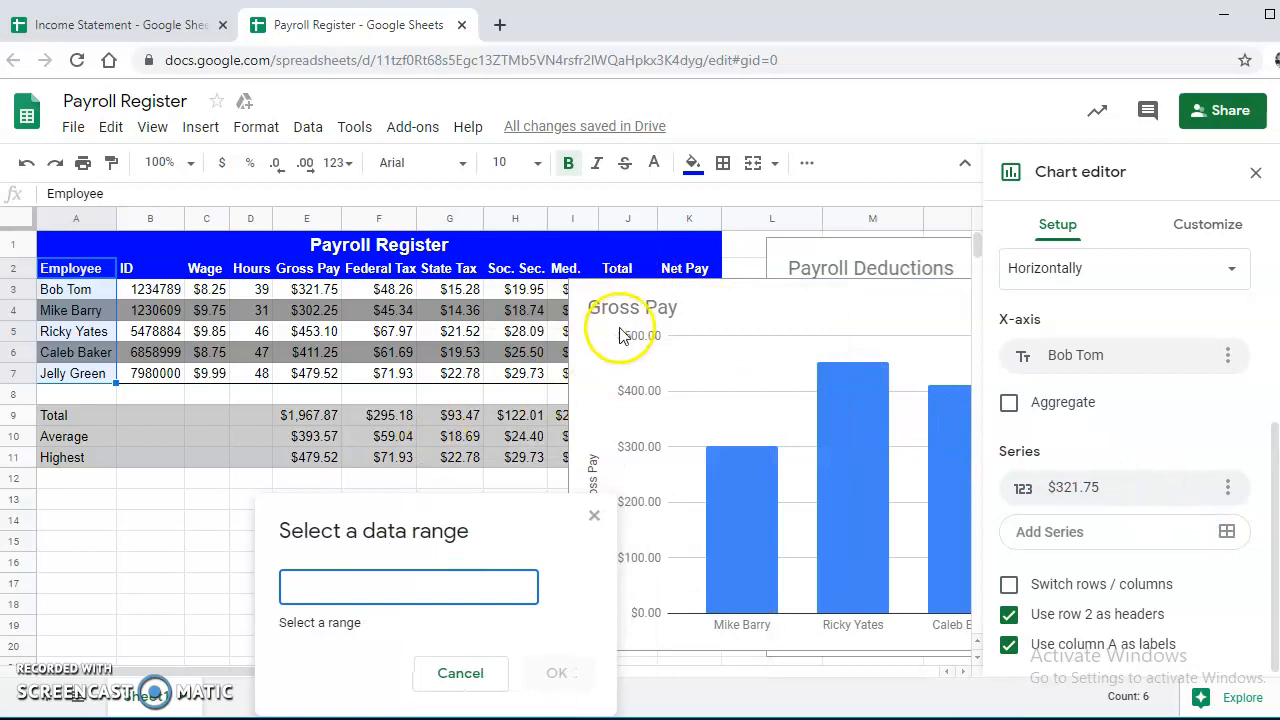
pyautogui.moveTo(623, 306); pyautogui.dragTo(774, 341)
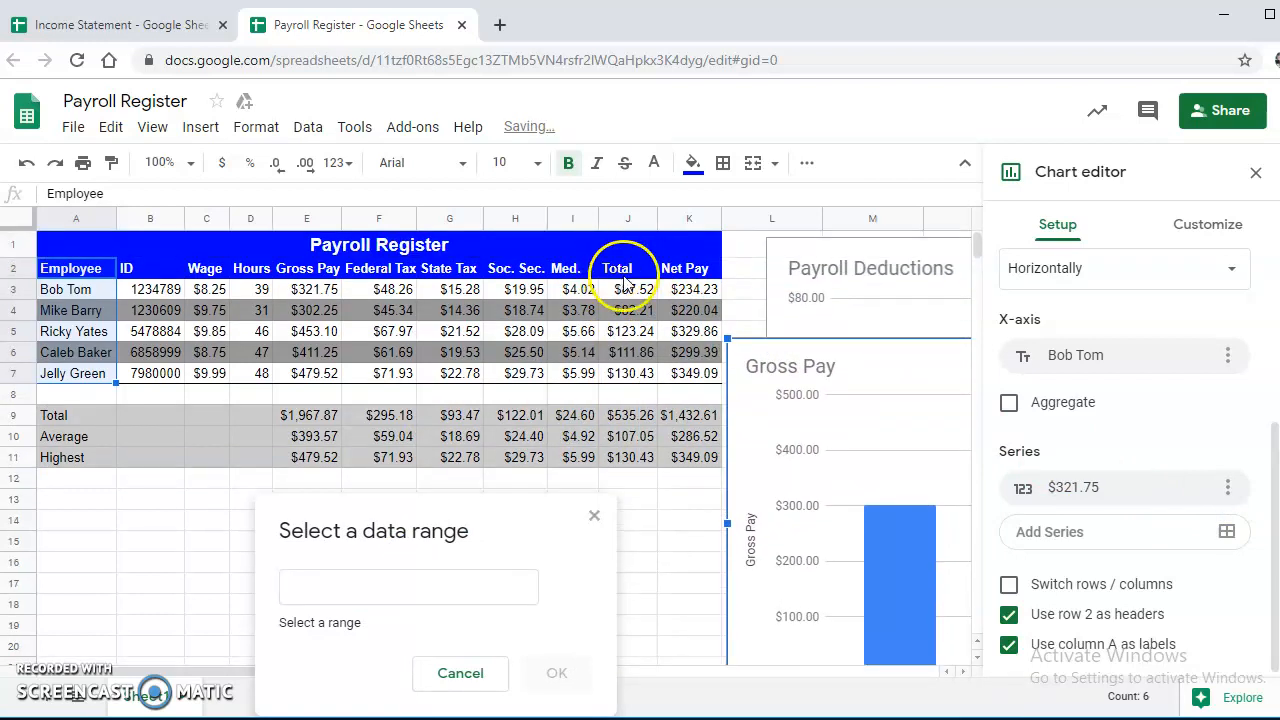
pyautogui.moveTo(630, 273); pyautogui.dragTo(643, 380)
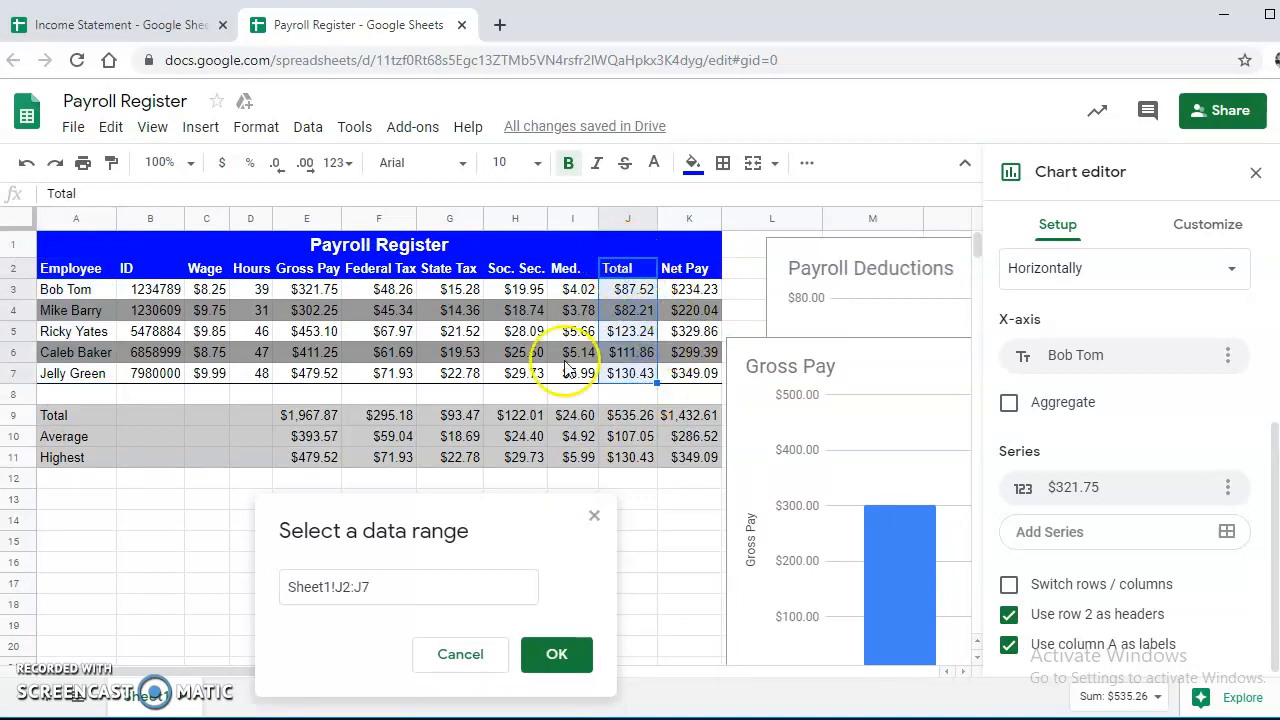
pyautogui.click(557, 654)
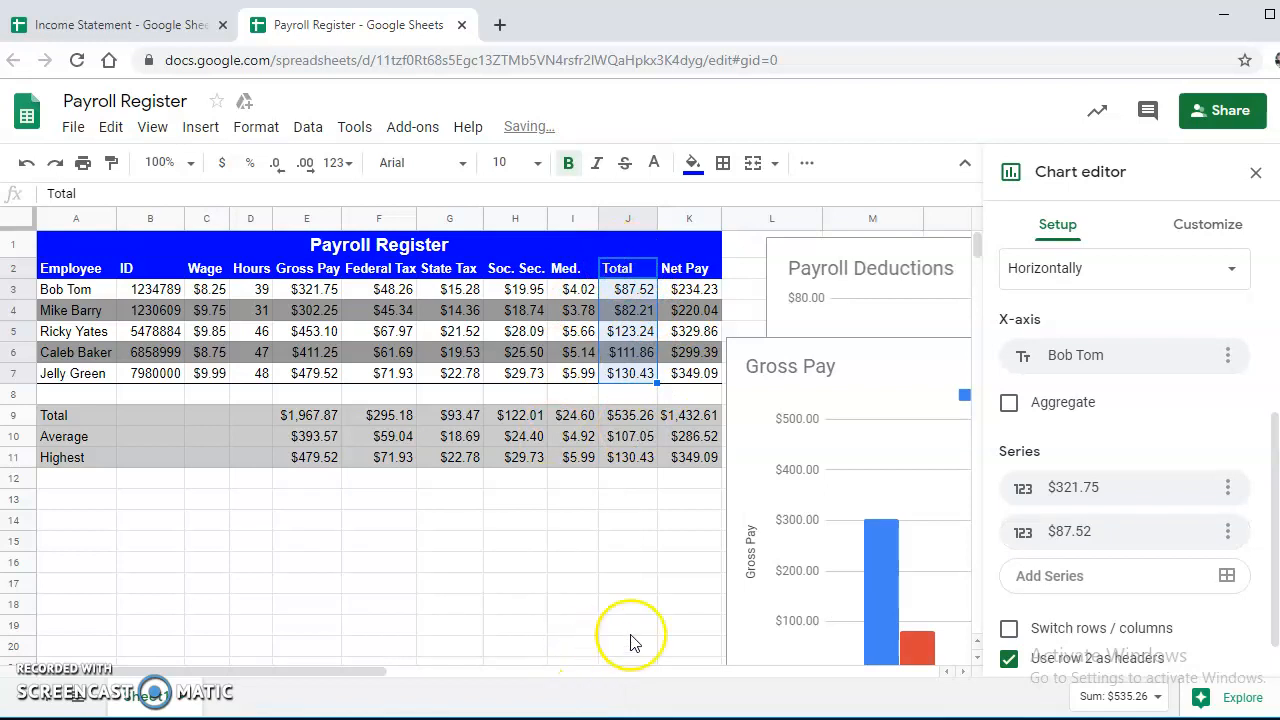
# Add the Net Pay range K2:K7 as a third series of the Gross Pay chart.
pyautogui.click(1228, 579)
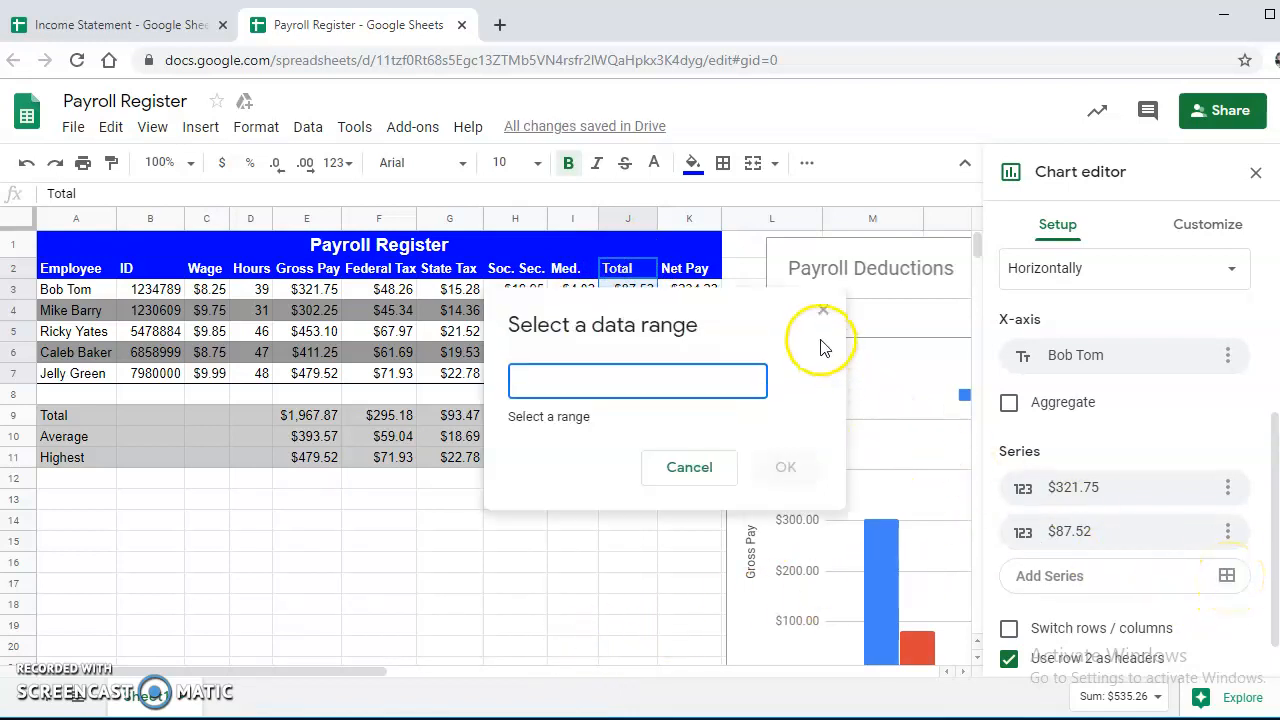
pyautogui.moveTo(631, 330); pyautogui.dragTo(271, 484)
pyautogui.moveTo(700, 272); pyautogui.dragTo(677, 381)
pyautogui.click(424, 604)
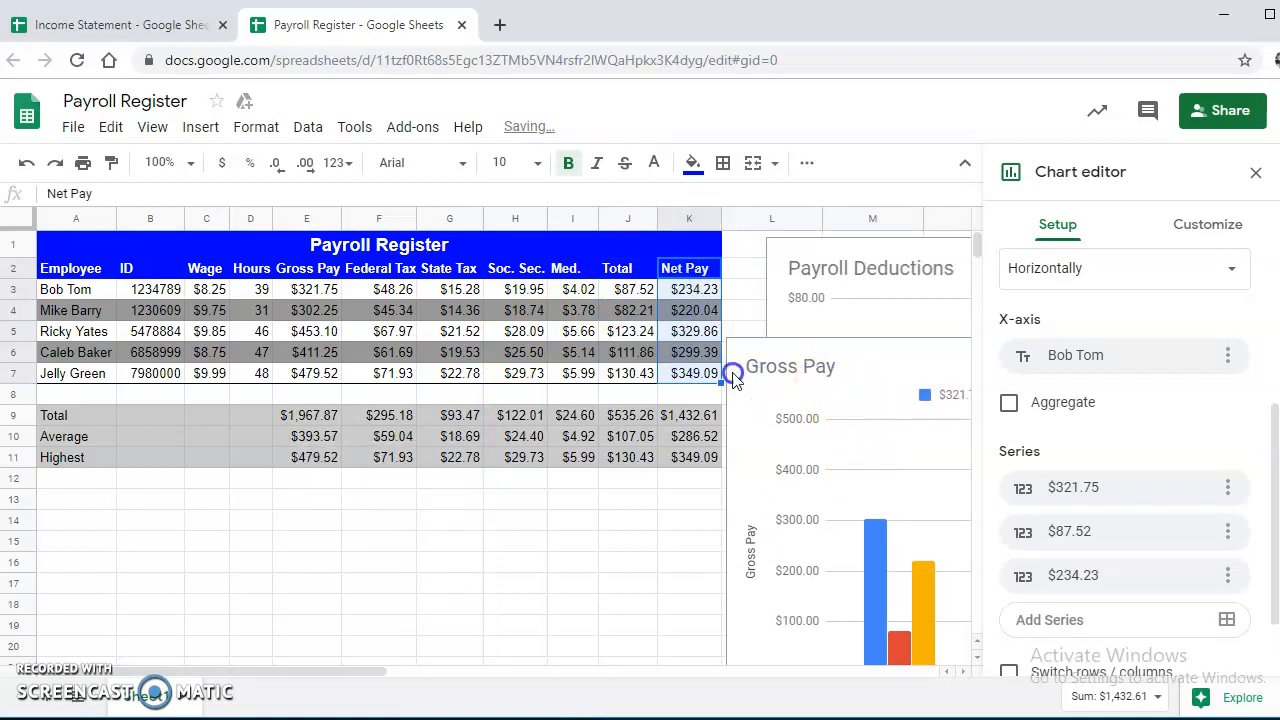
# Move the Gross Pay chart back over the payroll table so that all its columns and legend fit in view.
pyautogui.click(806, 387)
pyautogui.moveTo(824, 393); pyautogui.dragTo(335, 334)
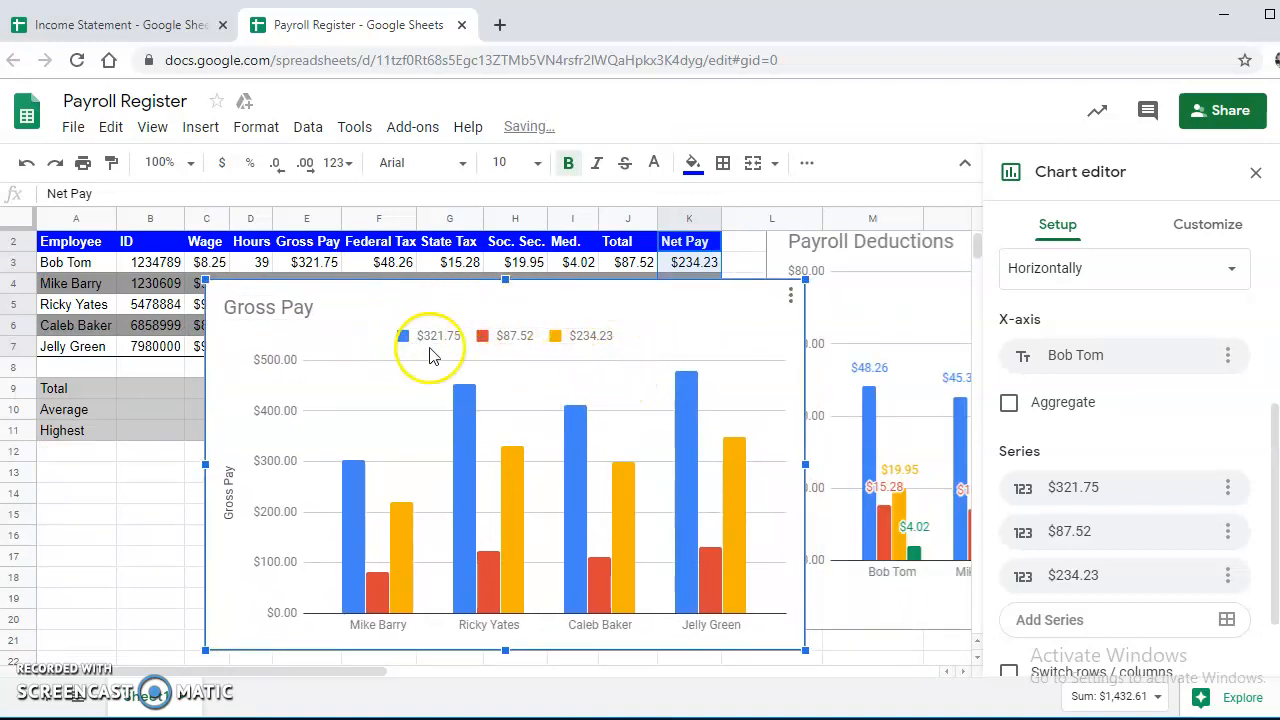
pyautogui.scroll(1, 640, 360)
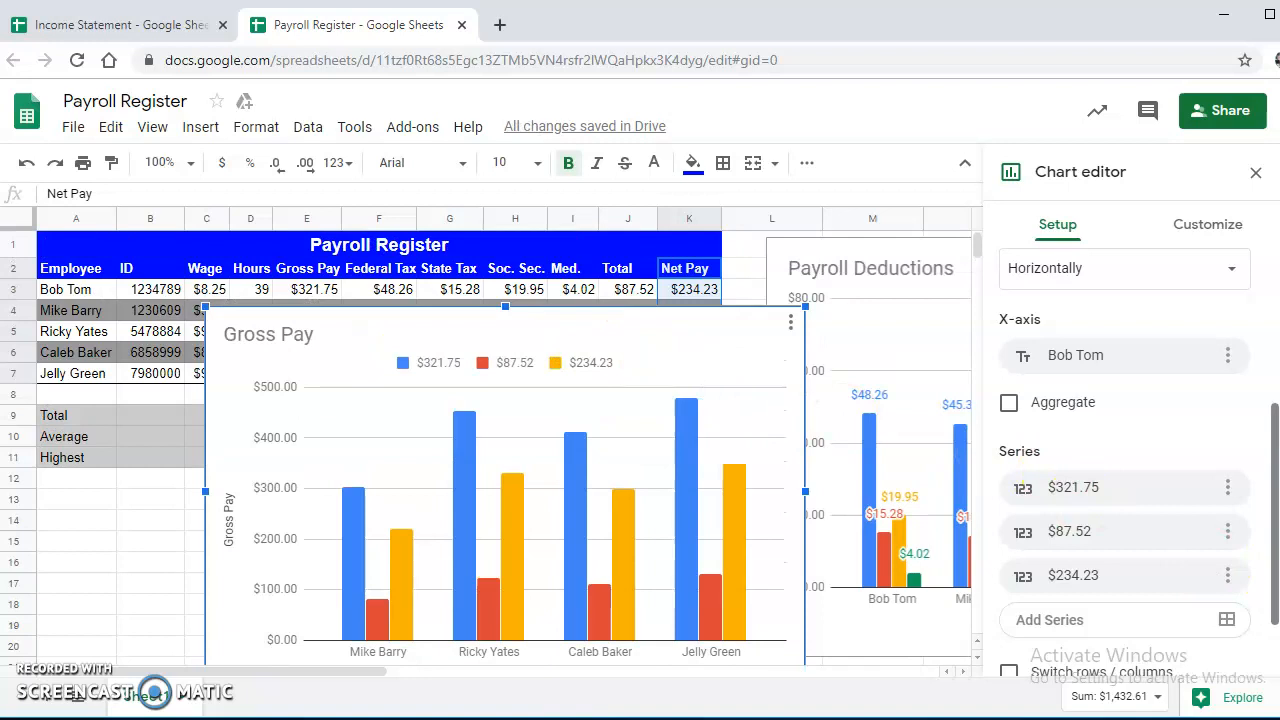
# Turn the use of row 2 as headers off and back on for the Gross Pay chart so the series take their column names.
pyautogui.scroll(-2, 1139, 463)
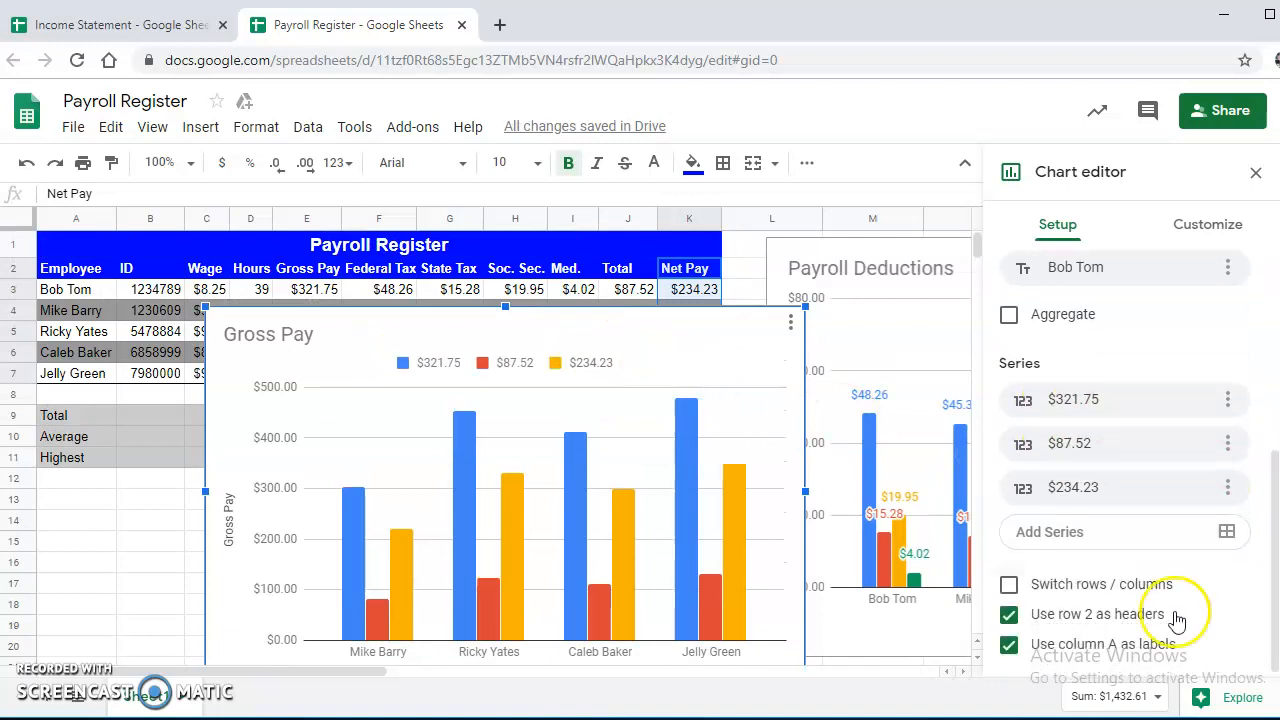
pyautogui.click(1008, 617)
pyautogui.click(1009, 615)
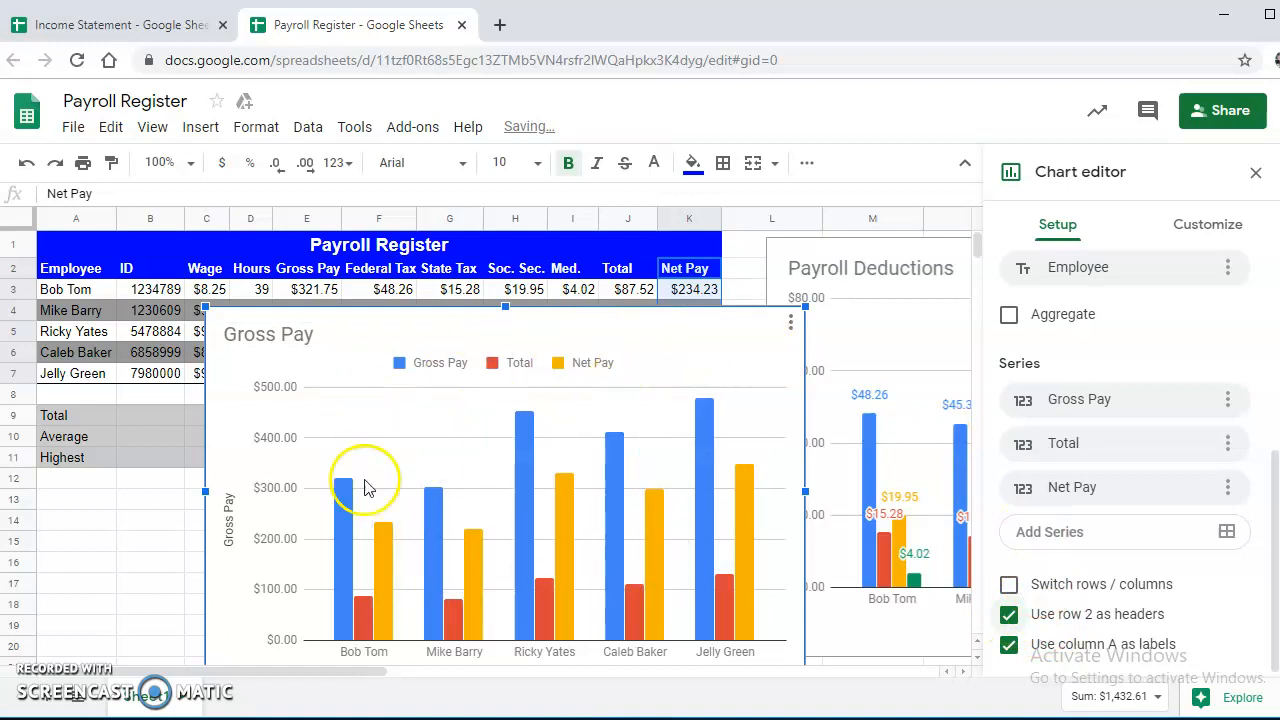
# Change the Gross Pay chart's title to "Gross Pay , Deductions and Net Pay".
pyautogui.click(325, 338)
pyautogui.click(334, 335)
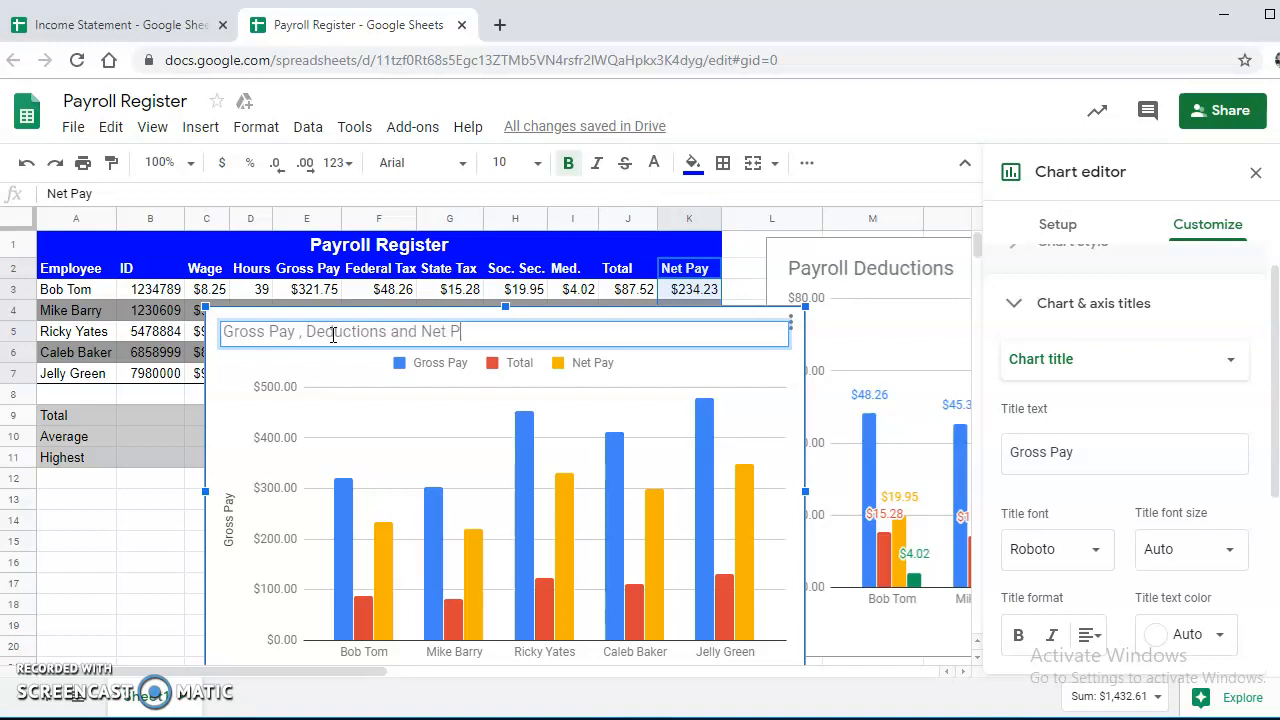
pyautogui.click(355, 386)
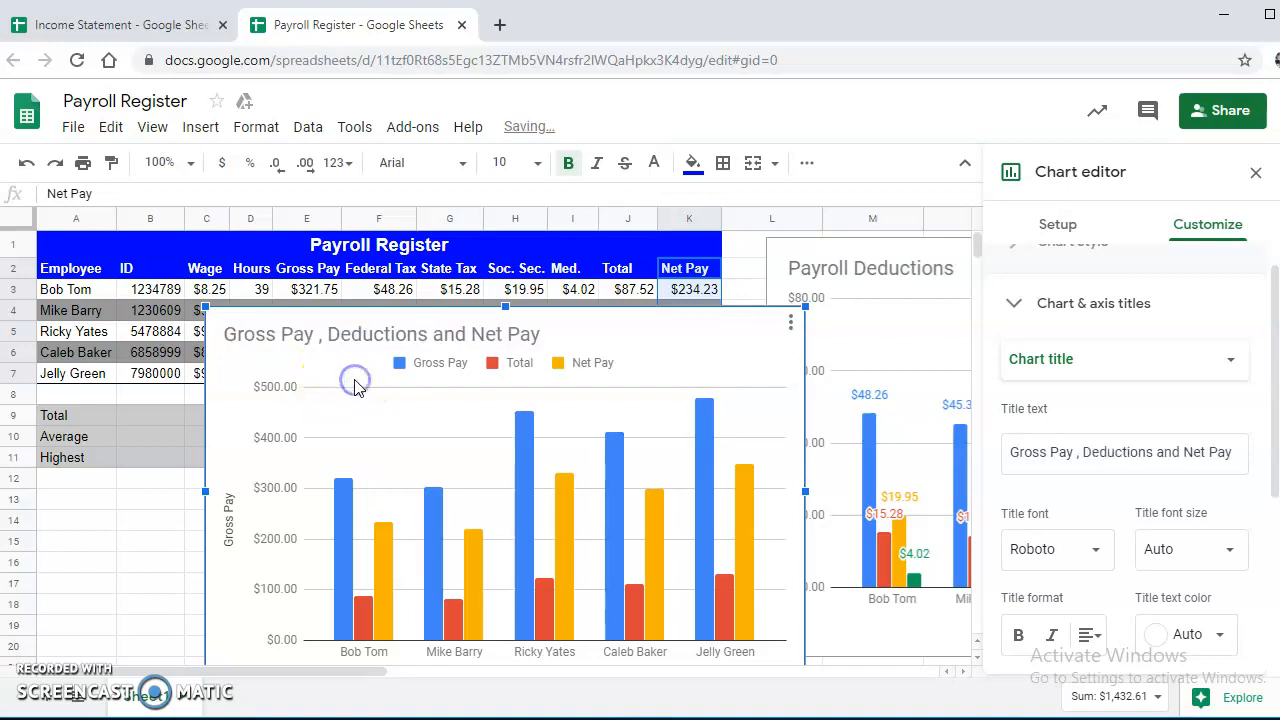
# Set the stacking of the Gross Pay, Deductions and Net Pay chart to Standard.
pyautogui.click(1055, 228)
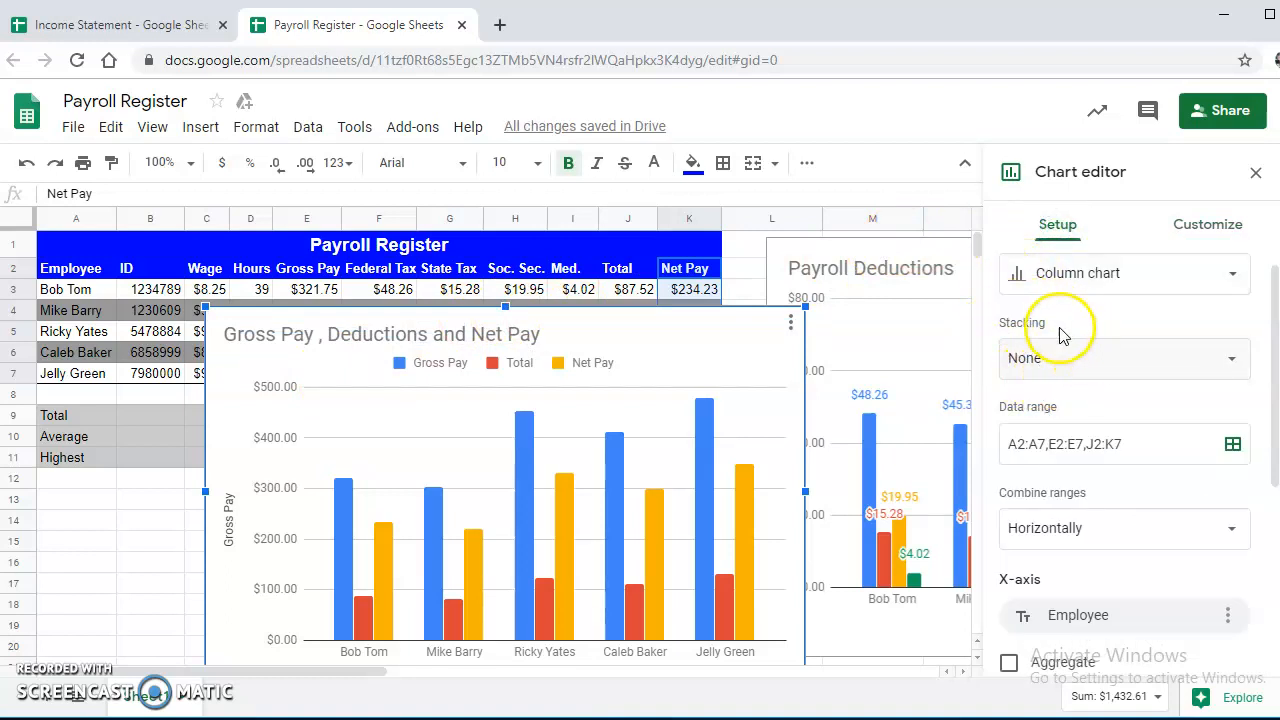
pyautogui.click(1230, 358)
pyautogui.click(1134, 387)
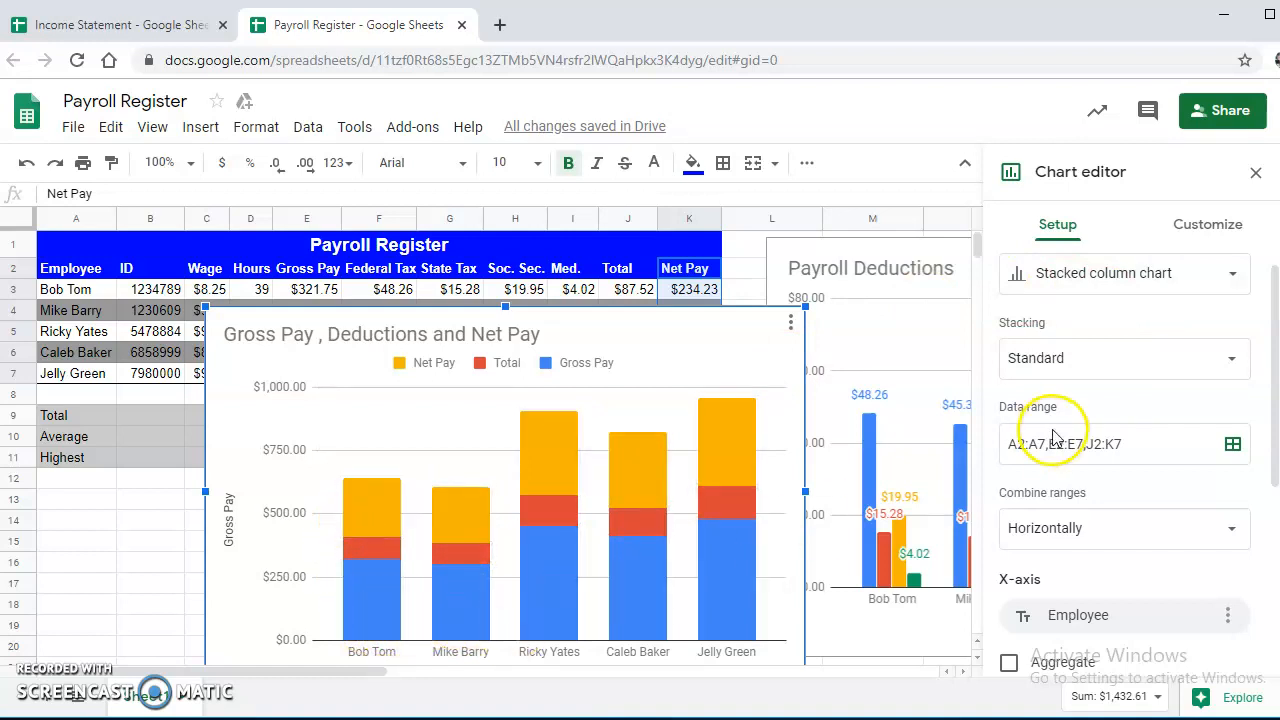
# Try 100% stacking on the Gross Pay, Deductions and Net Pay chart and return it to Standard stacking.
pyautogui.click(1218, 368)
pyautogui.click(1190, 388)
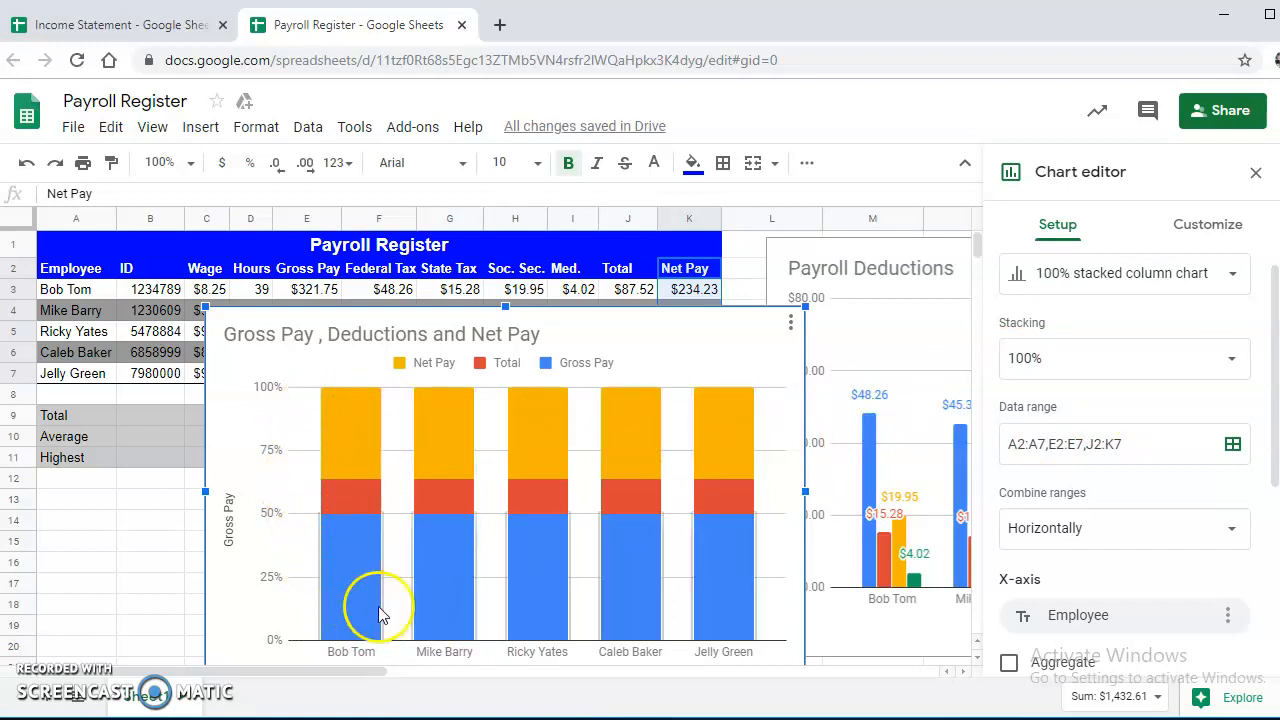
pyautogui.click(1237, 364)
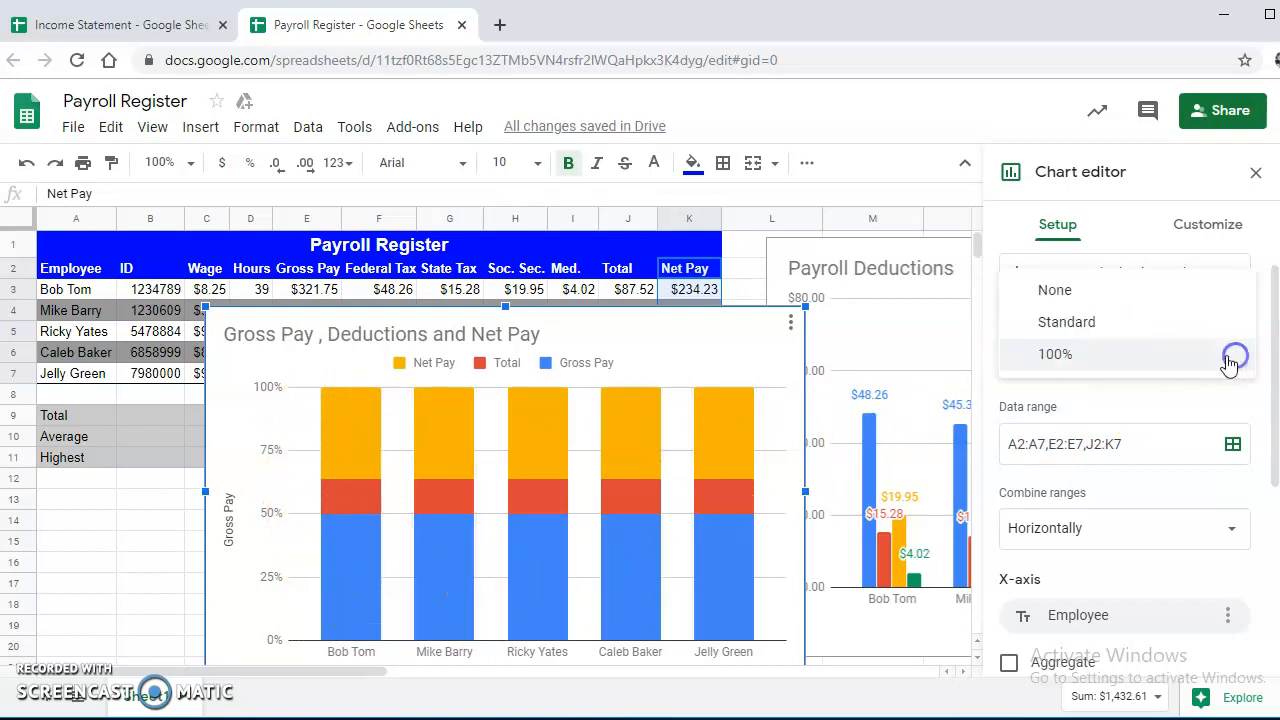
pyautogui.click(1145, 332)
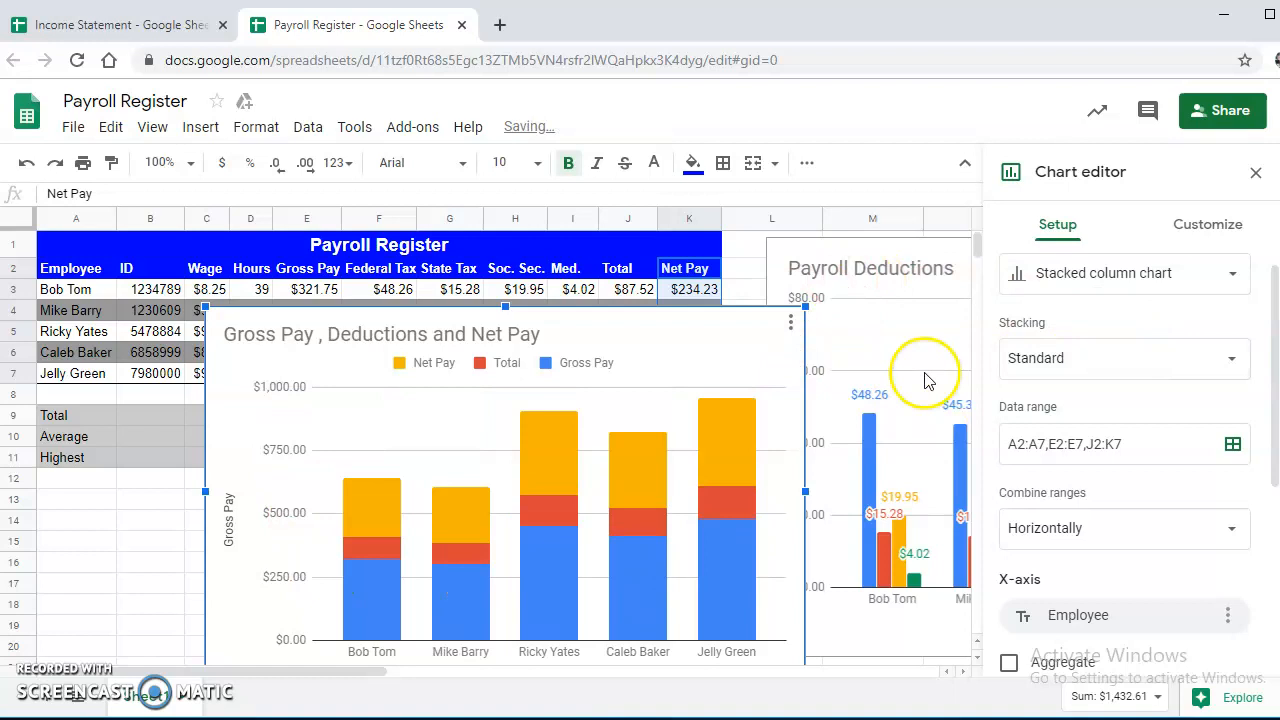
# Add data labels to all series of the stacked Gross Pay, Deductions and Net Pay chart.
pyautogui.click(1207, 244)
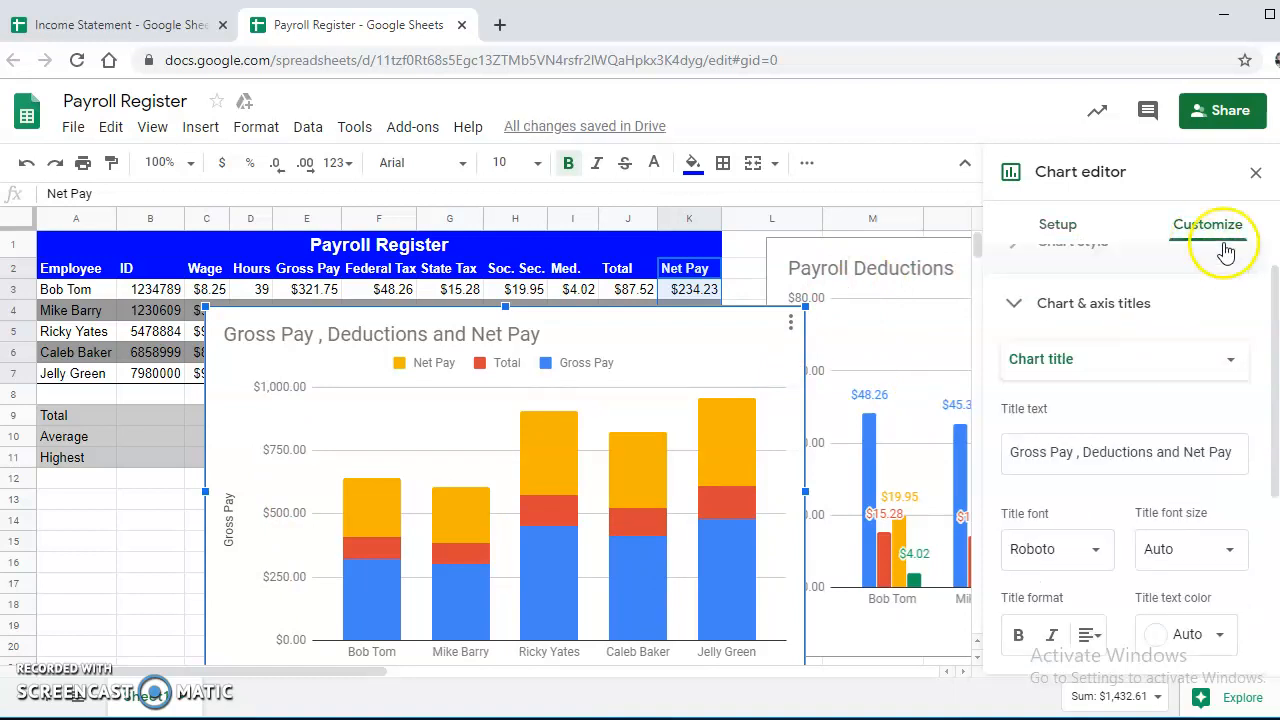
pyautogui.click(1014, 304)
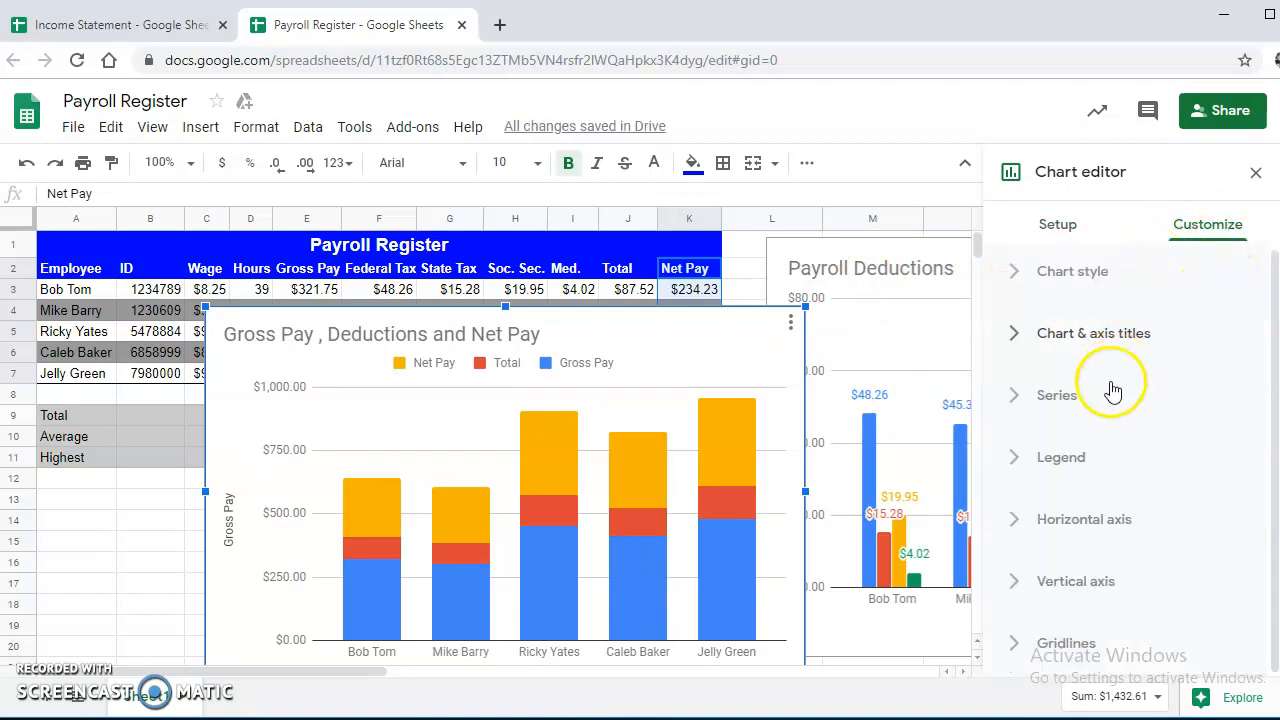
pyautogui.click(1026, 398)
pyautogui.scroll(-1, 1142, 555)
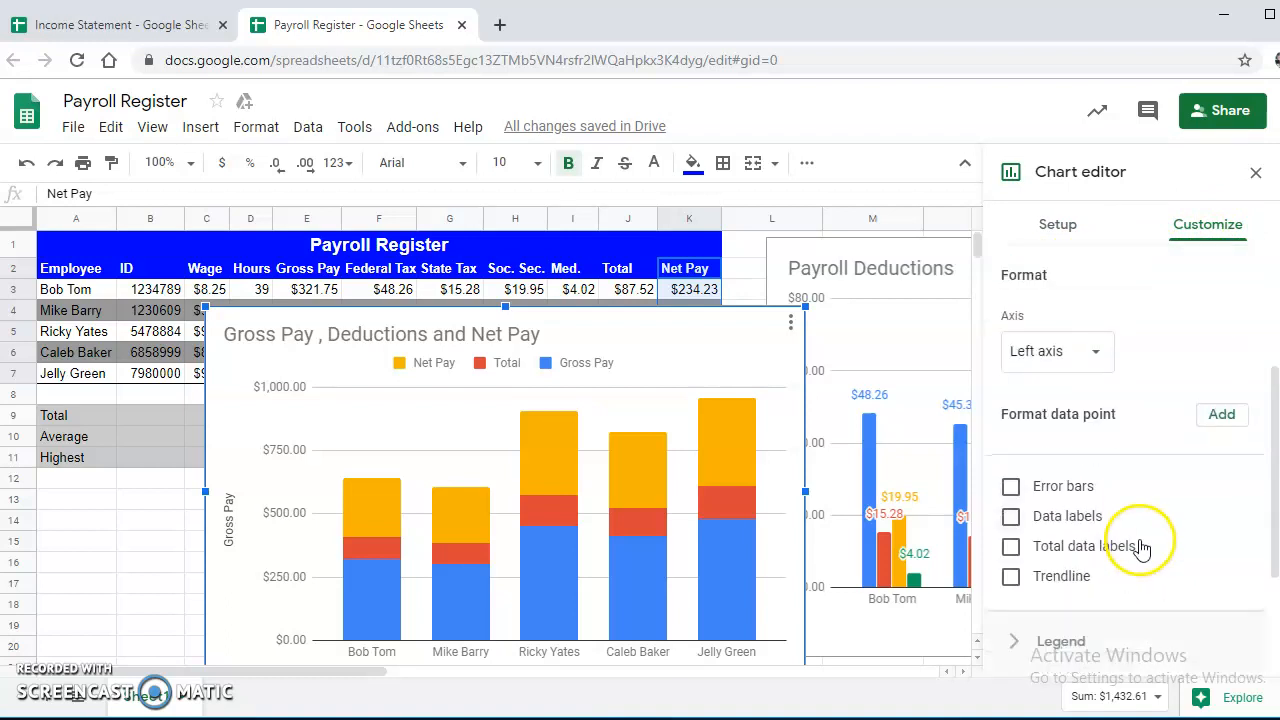
pyautogui.click(1010, 516)
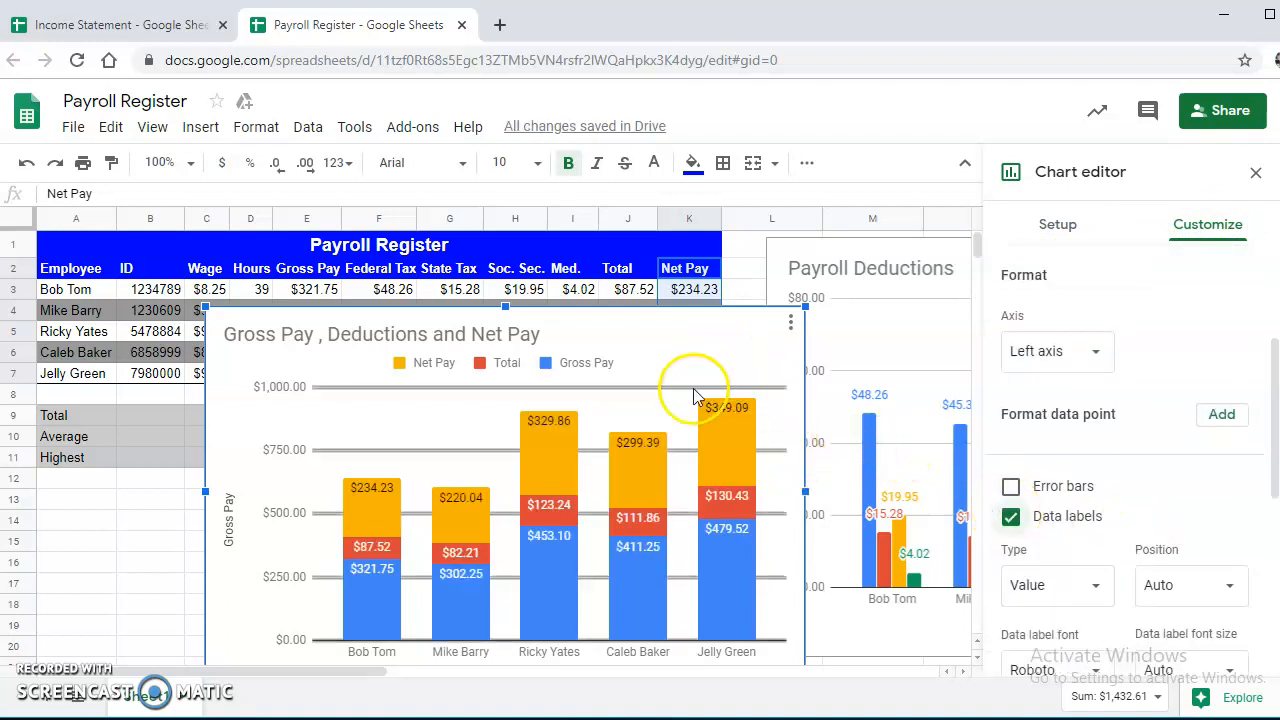
# Set the horizontal axis title of the Gross Pay, Deductions and Net Pay chart to "Employees".
pyautogui.scroll(-1, 668, 470)
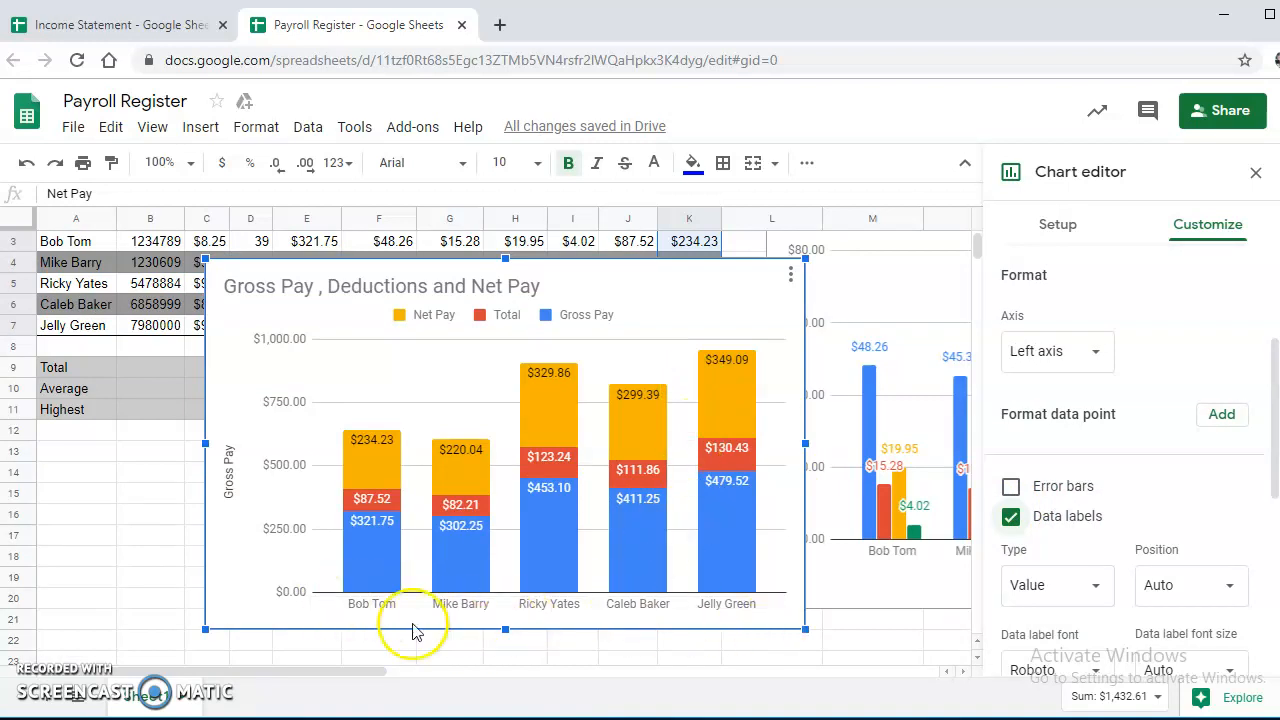
pyautogui.scroll(3, 1170, 320)
pyautogui.click(1076, 337)
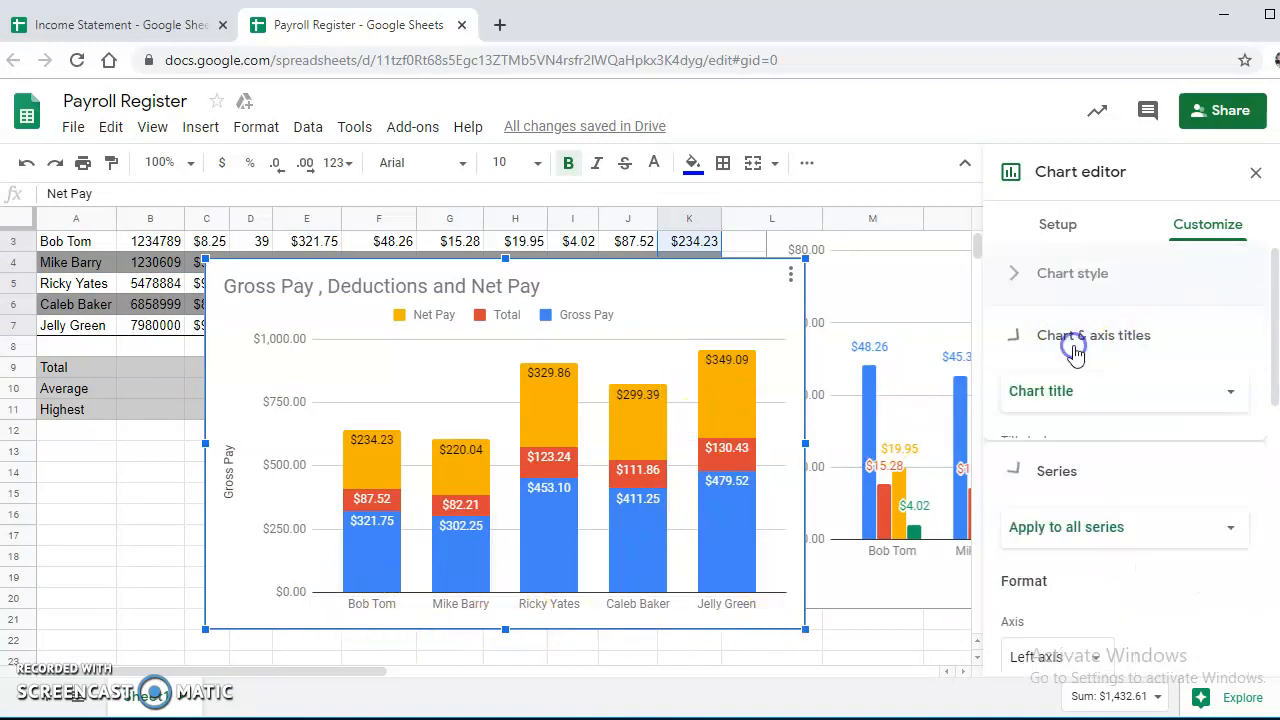
pyautogui.click(1231, 402)
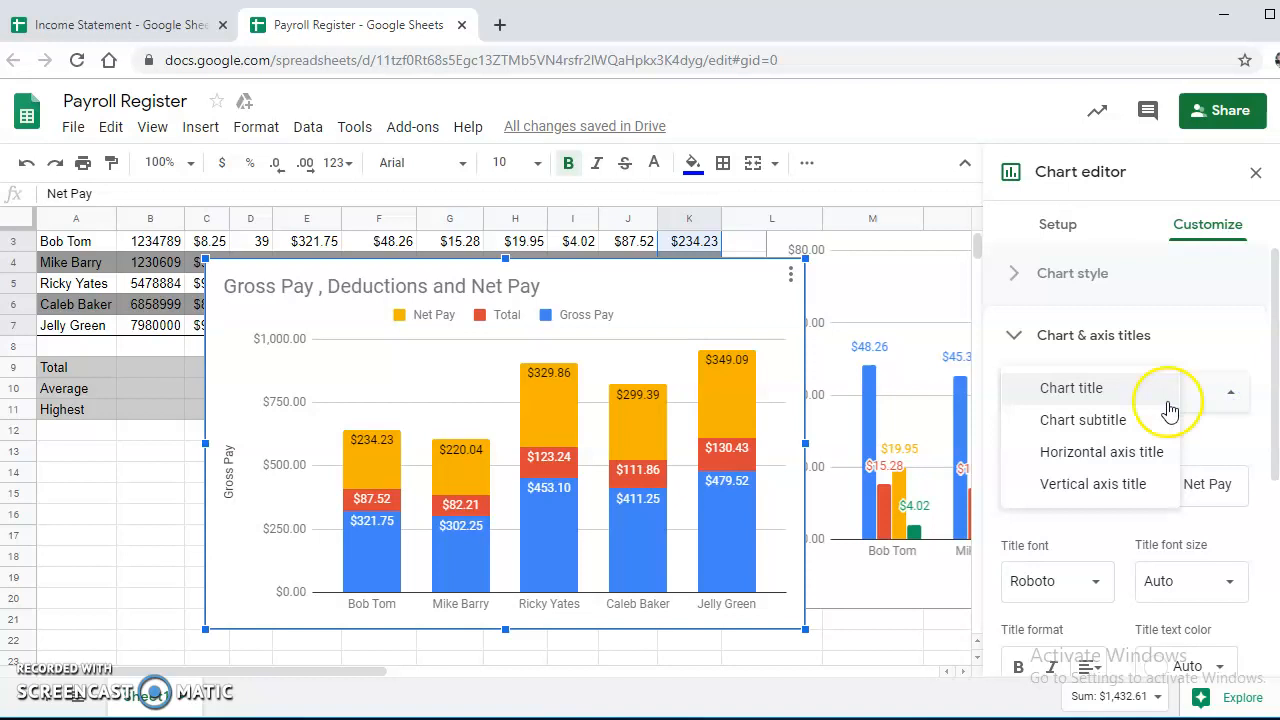
pyautogui.click(1117, 463)
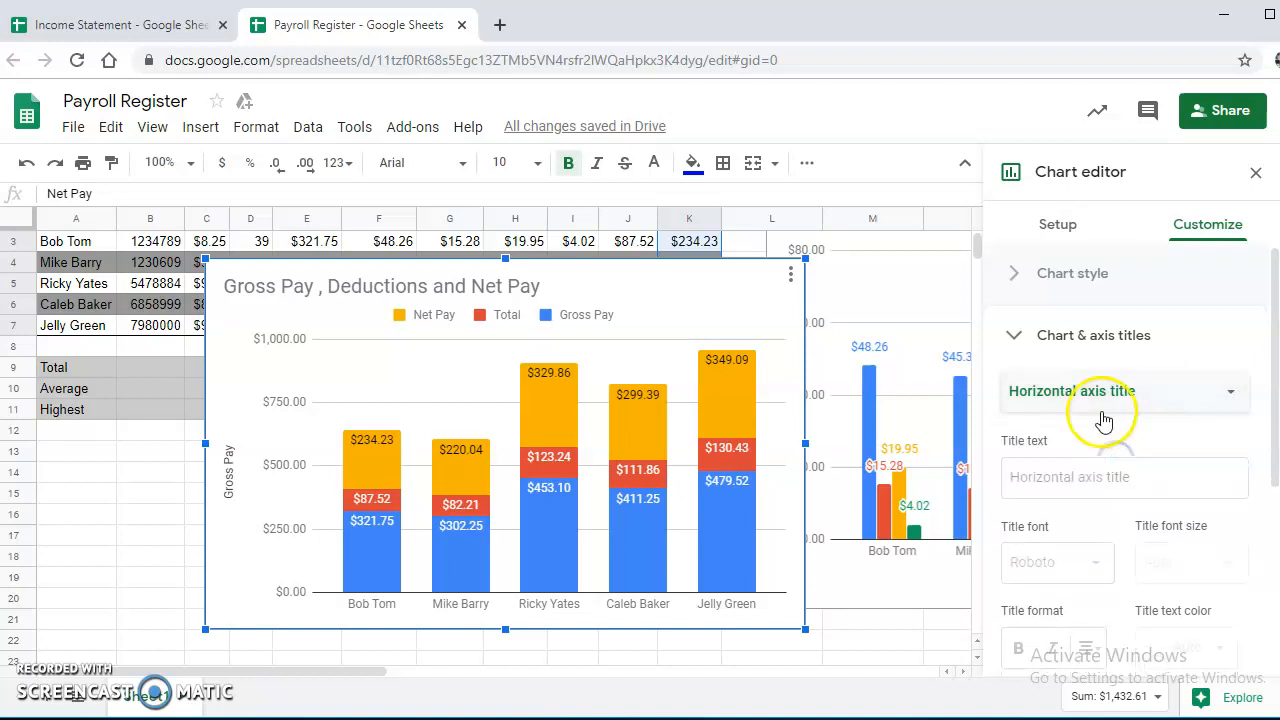
pyautogui.click(1064, 481)
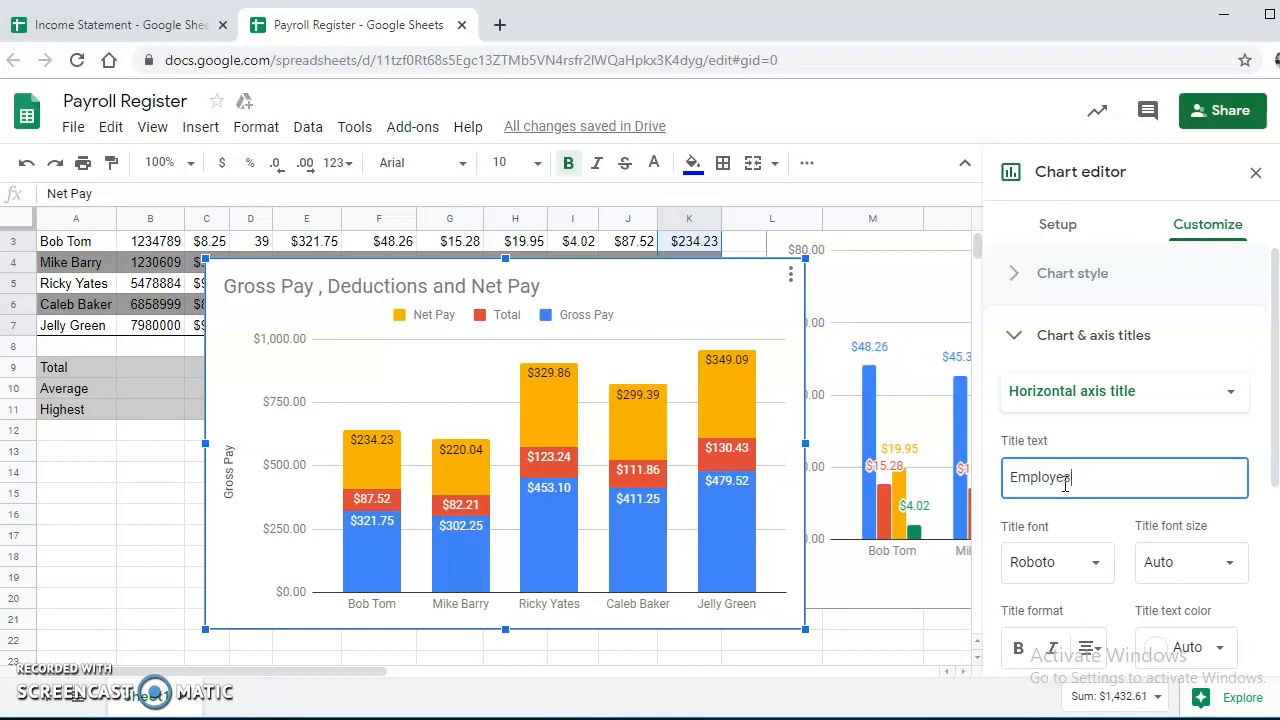
pyautogui.click(112, 560)
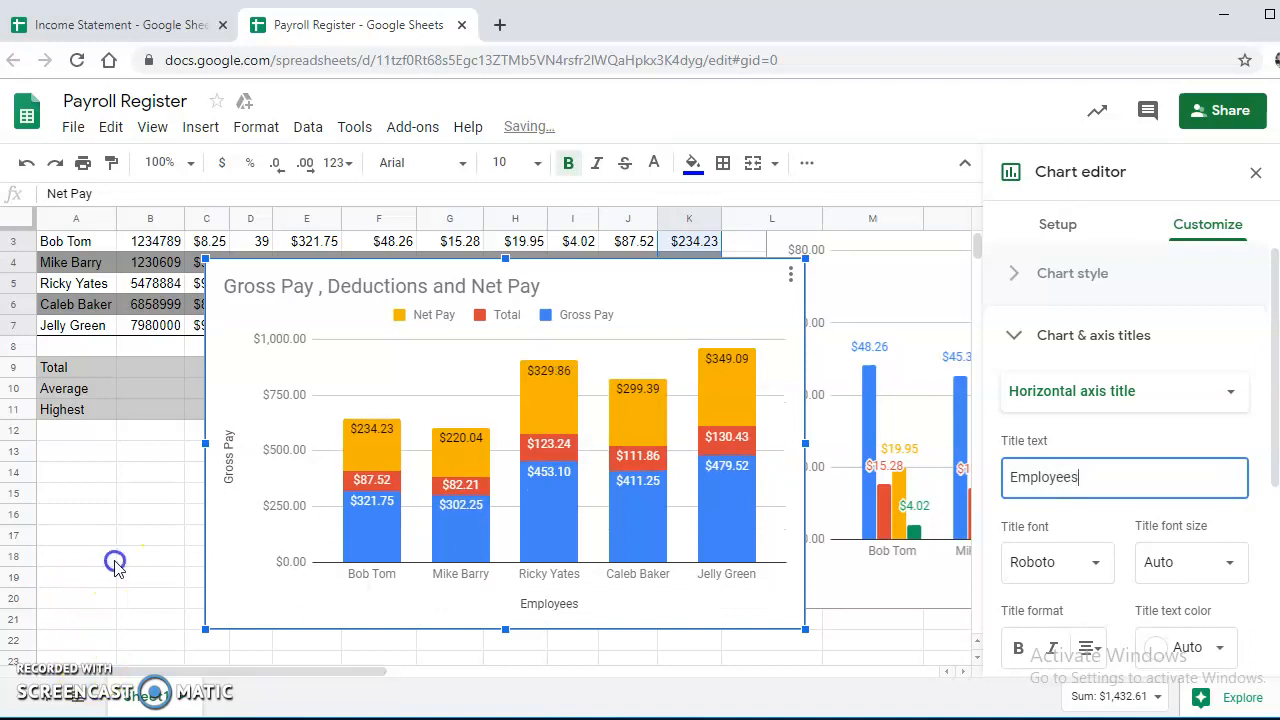
# Move the Gross Pay, Deductions and Net Pay chart off the payroll table to directly below the Payroll Deductions chart.
pyautogui.moveTo(411, 369); pyautogui.dragTo(851, 552)
pyautogui.scroll(-2, 851, 552)
pyautogui.moveTo(789, 437); pyautogui.dragTo(910, 598)
pyautogui.scroll(3, 614, 420)
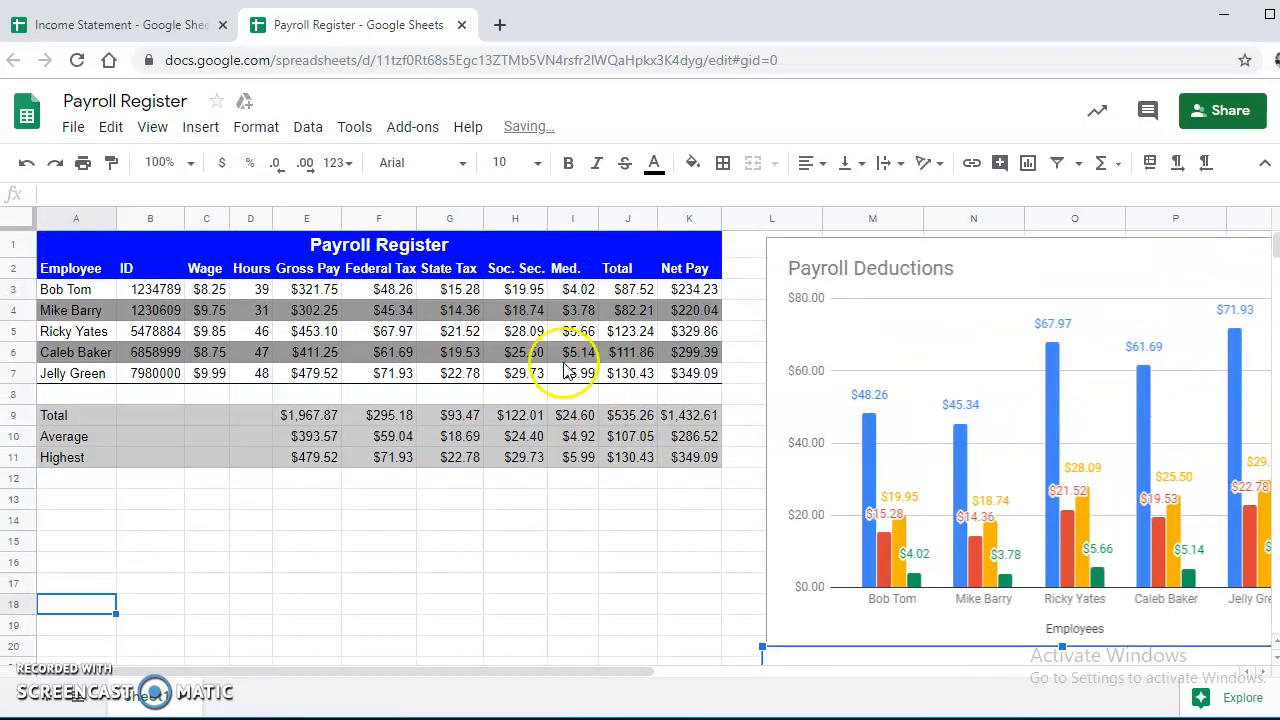